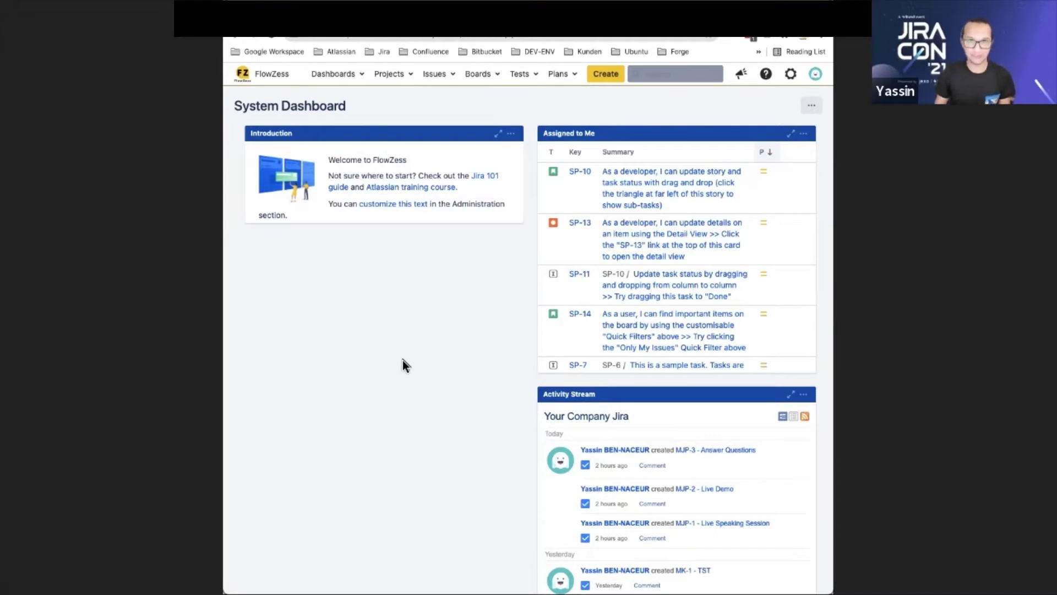
# Step: Open the My JiraCon (MJP) project board from the full list of server projects
pyautogui.click(388, 77)
pyautogui.click(408, 237)
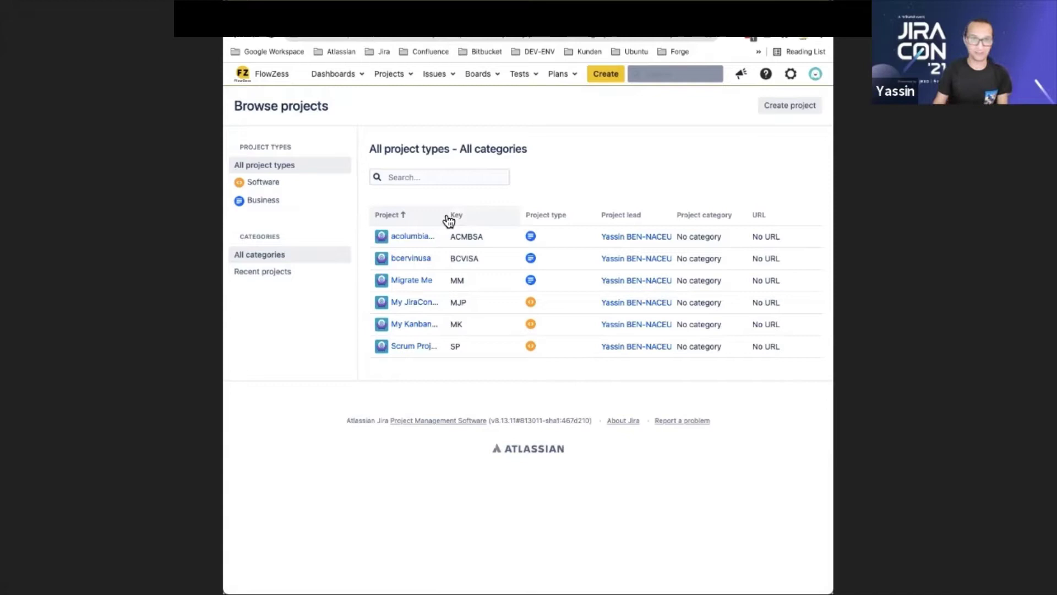
pyautogui.click(425, 307)
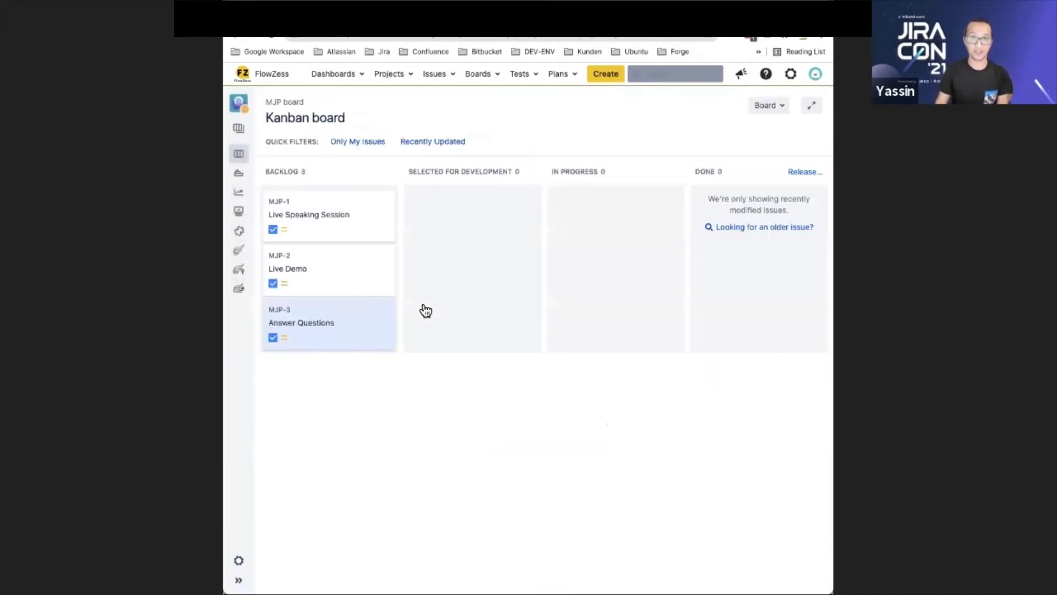
pyautogui.click(240, 579)
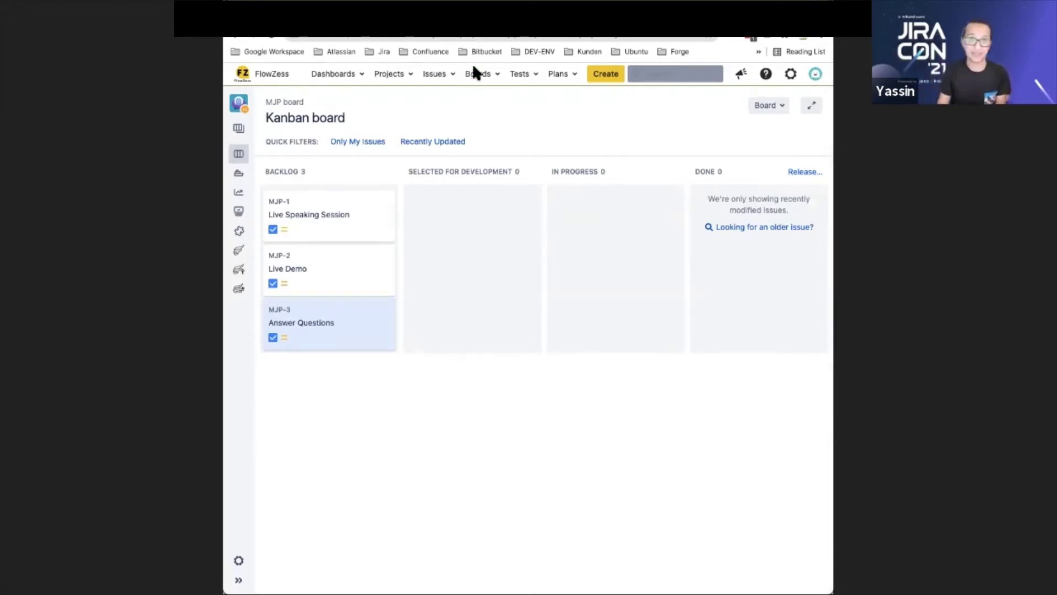
# Step: Compare against the Jira Cloud all-projects list, then return to the server Kanban board
pyautogui.hotkey('ctrl', 'Tab')
pyautogui.click(363, 80)
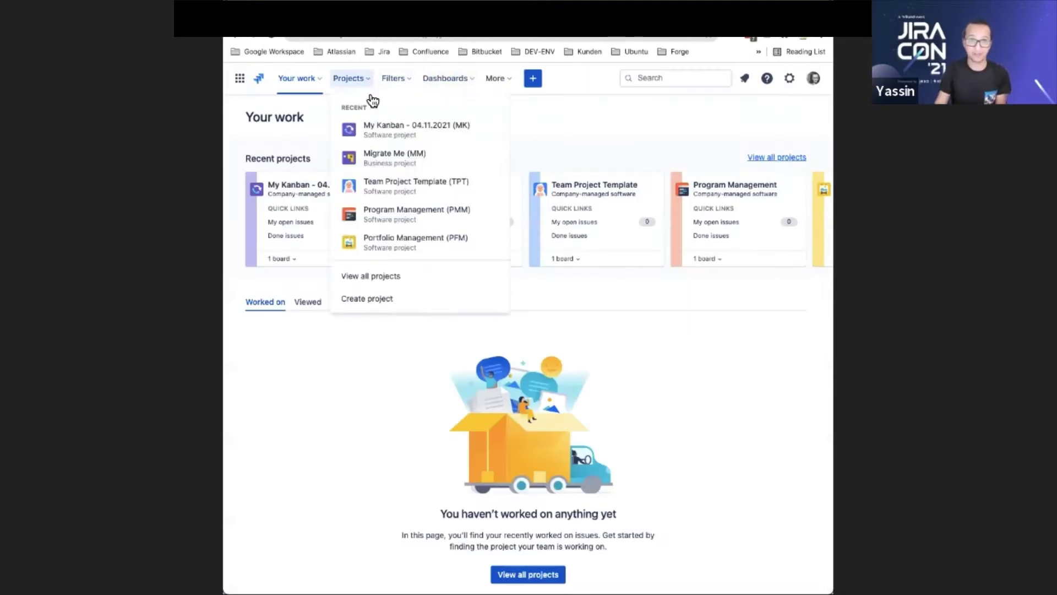
pyautogui.click(369, 276)
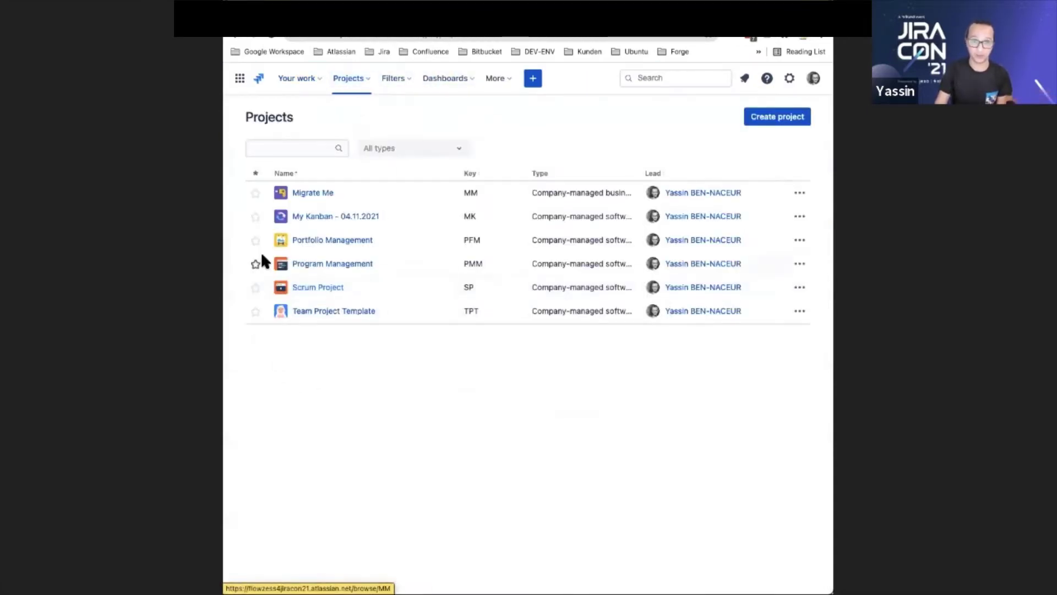
pyautogui.click(342, 38)
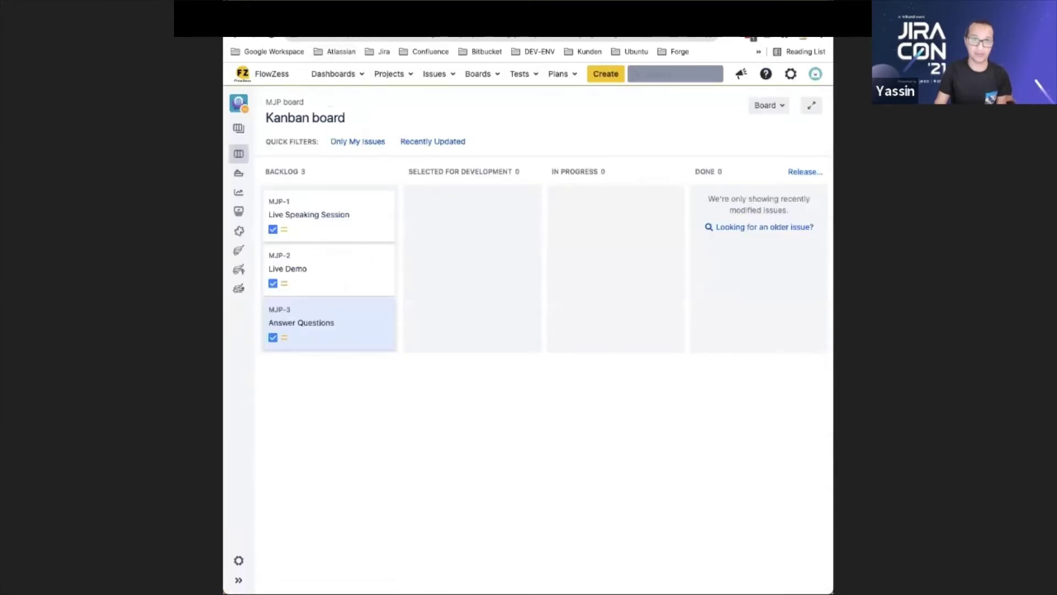
pyautogui.click(331, 38)
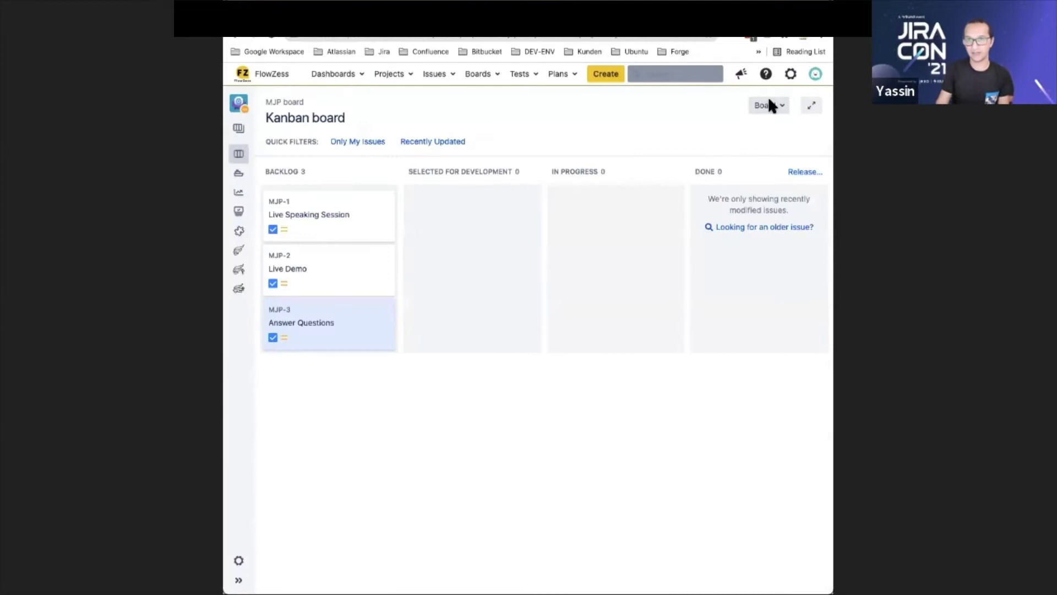
pyautogui.click(791, 74)
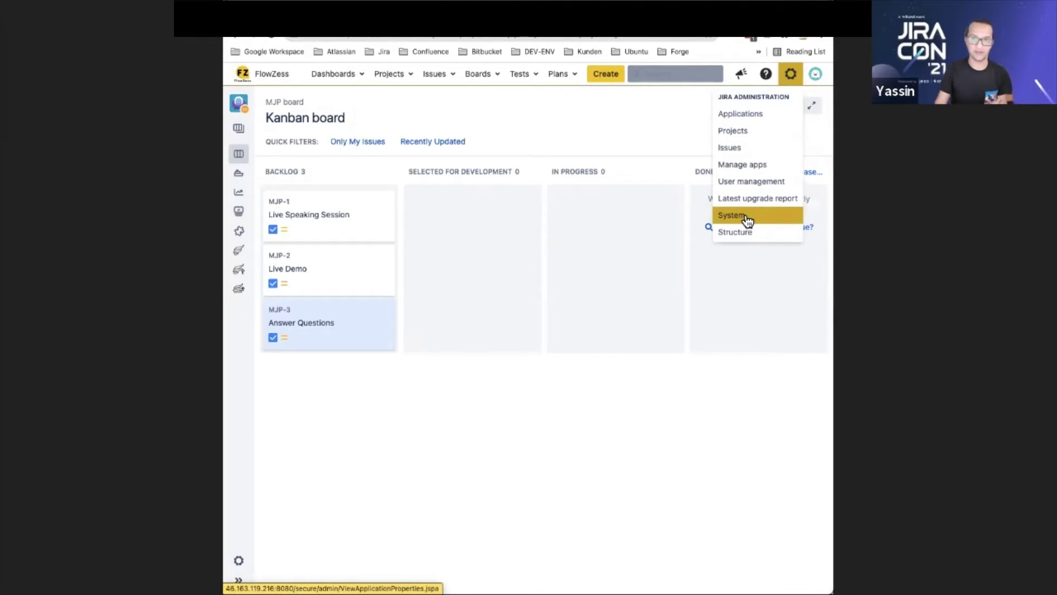
pyautogui.click(440, 75)
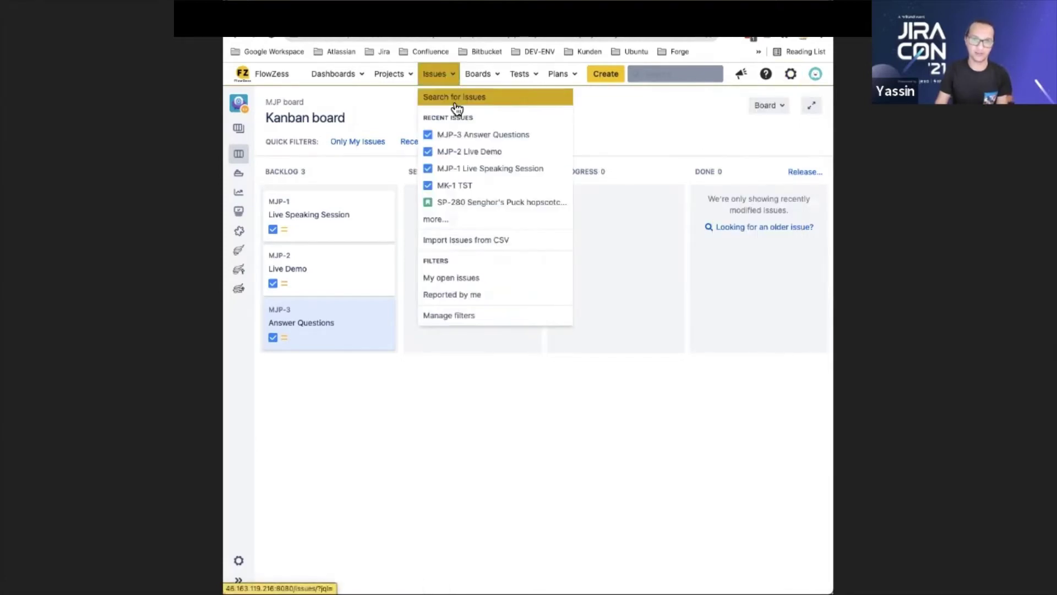
pyautogui.click(456, 99)
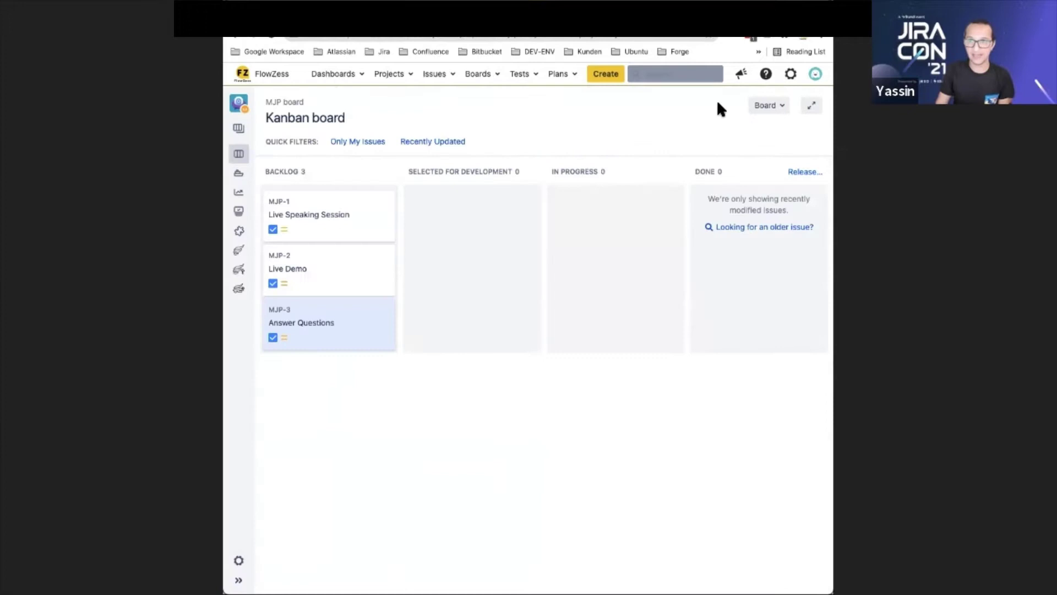
pyautogui.click(791, 74)
pyautogui.click(771, 215)
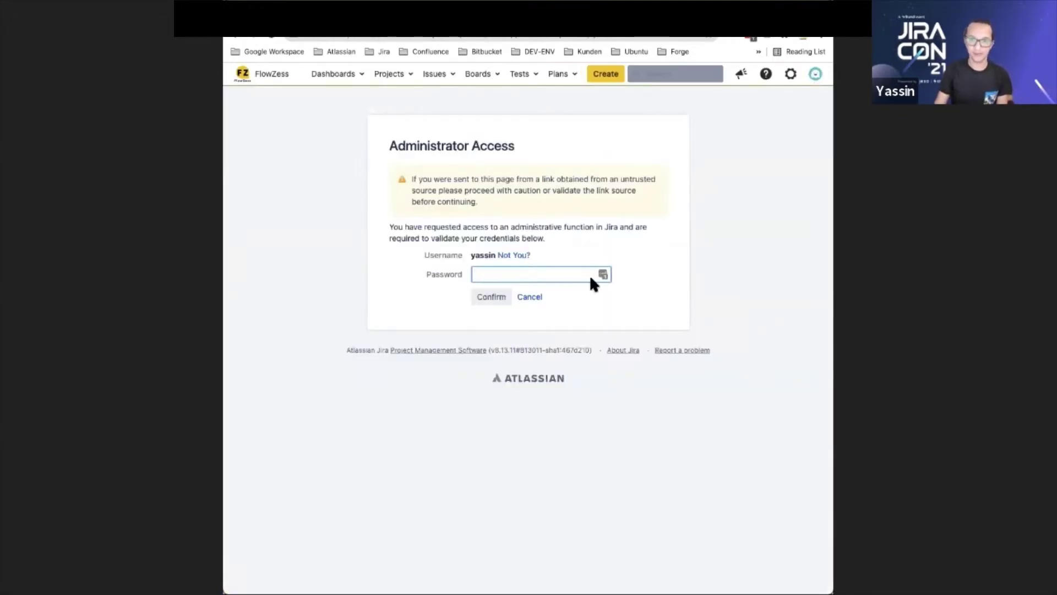
# Step: Grant temporary admin access with the saved administrator password and open System info
pyautogui.click(589, 274)
pyautogui.click(488, 348)
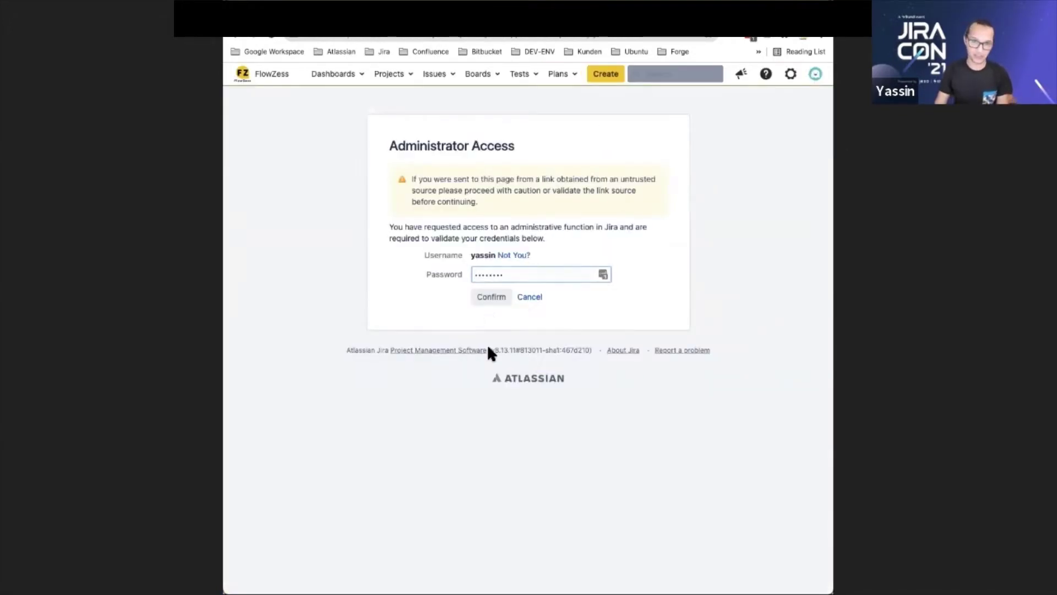
pyautogui.click(501, 298)
pyautogui.click(255, 262)
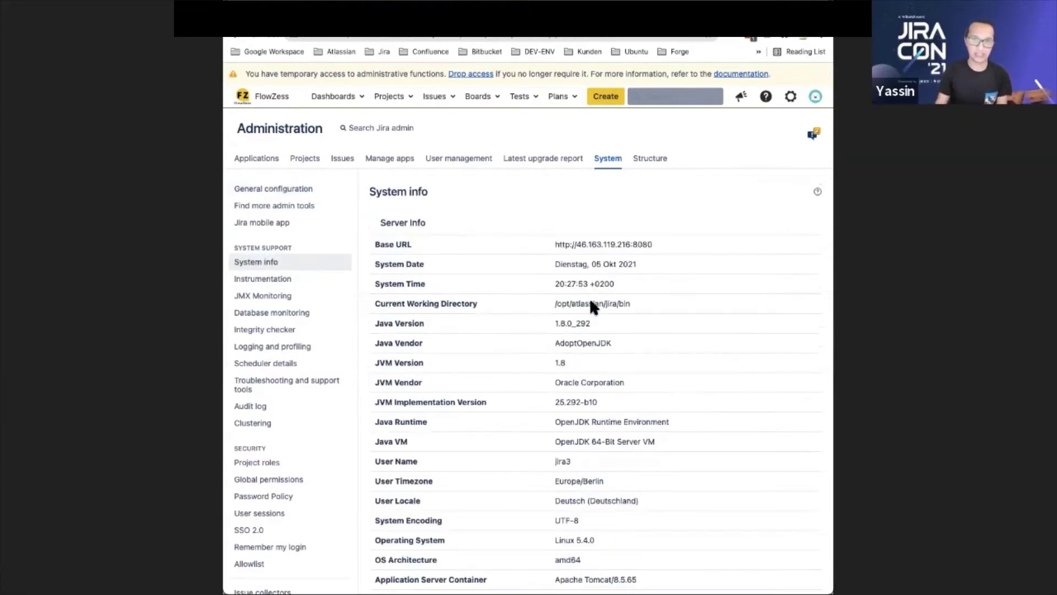
# Step: Compare the Database Statistics issue count of 727 with the issue search results
pyautogui.scroll(-10, 595, 308)
pyautogui.scroll(-15, 600, 315)
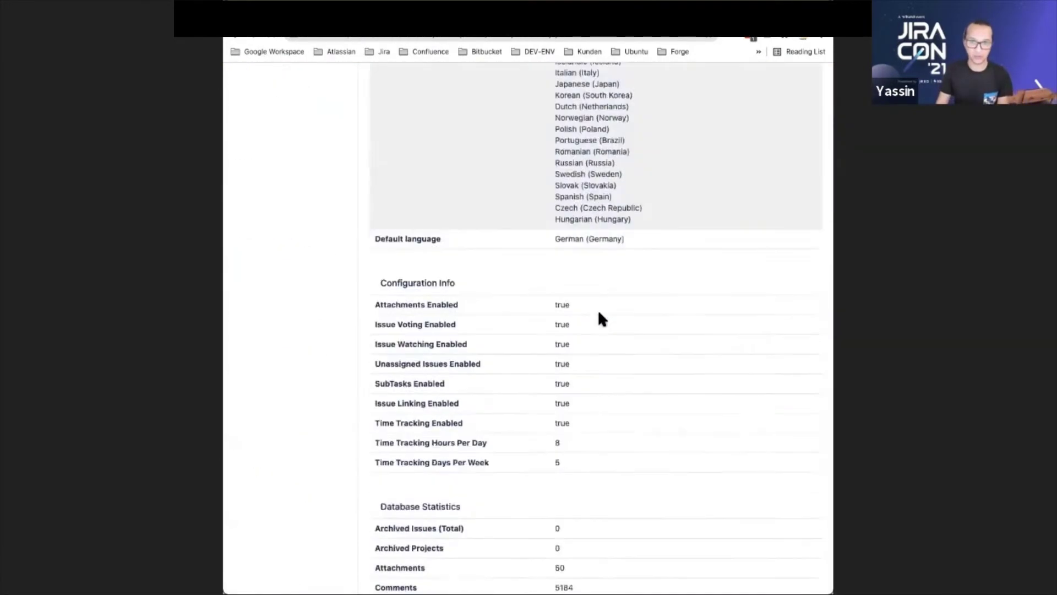
pyautogui.scroll(-1, 601, 324)
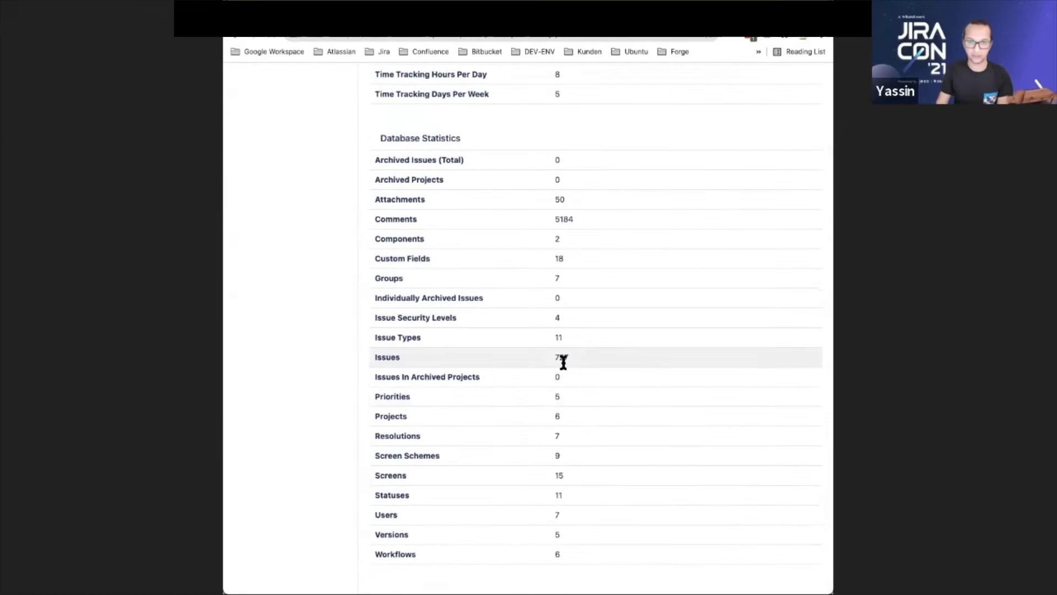
pyautogui.doubleClick(561, 358)
pyautogui.hotkey('ctrl', 'Tab')
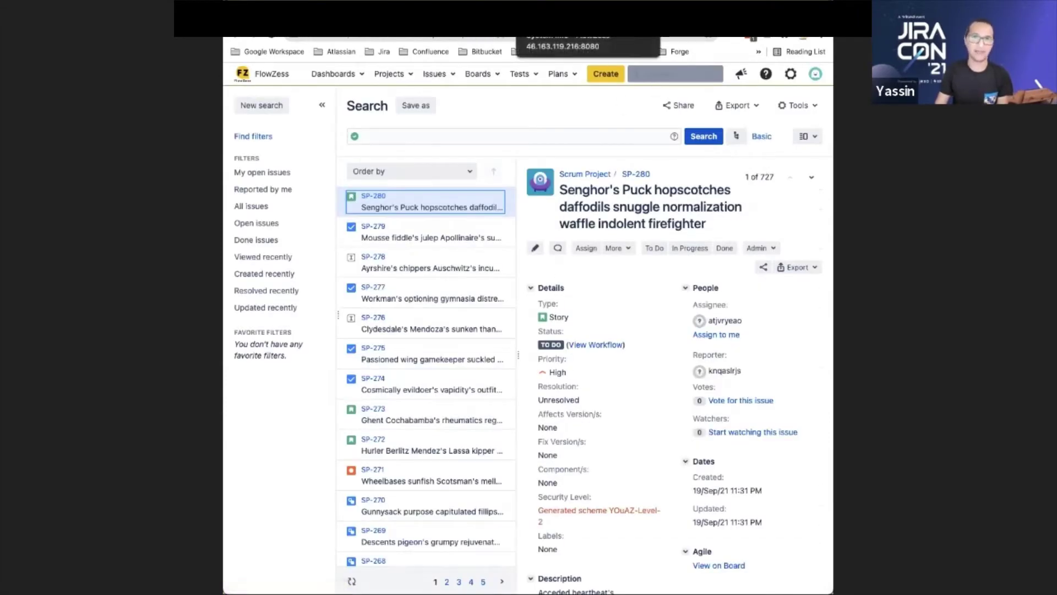
pyautogui.hotkey('ctrl', 'shift', 'Tab')
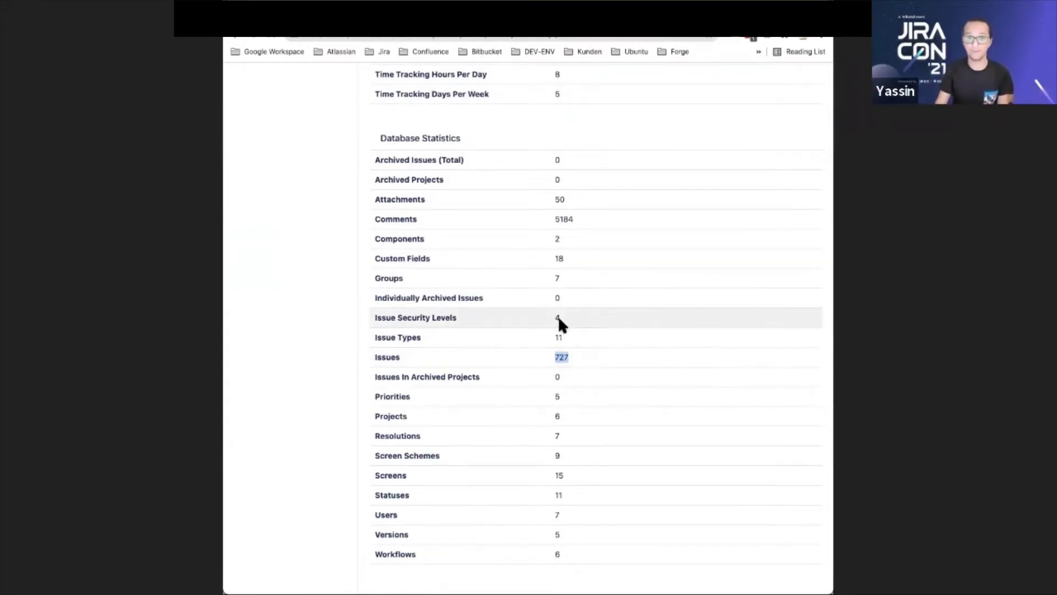
pyautogui.scroll(-1, 461, 157)
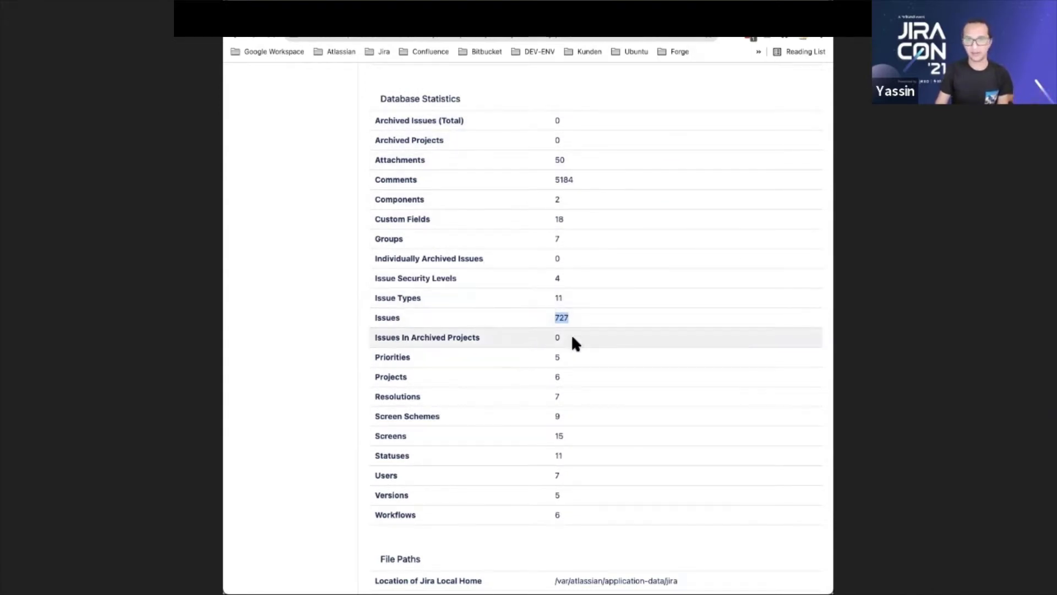
pyautogui.hotkey('ctrl', 'Tab')
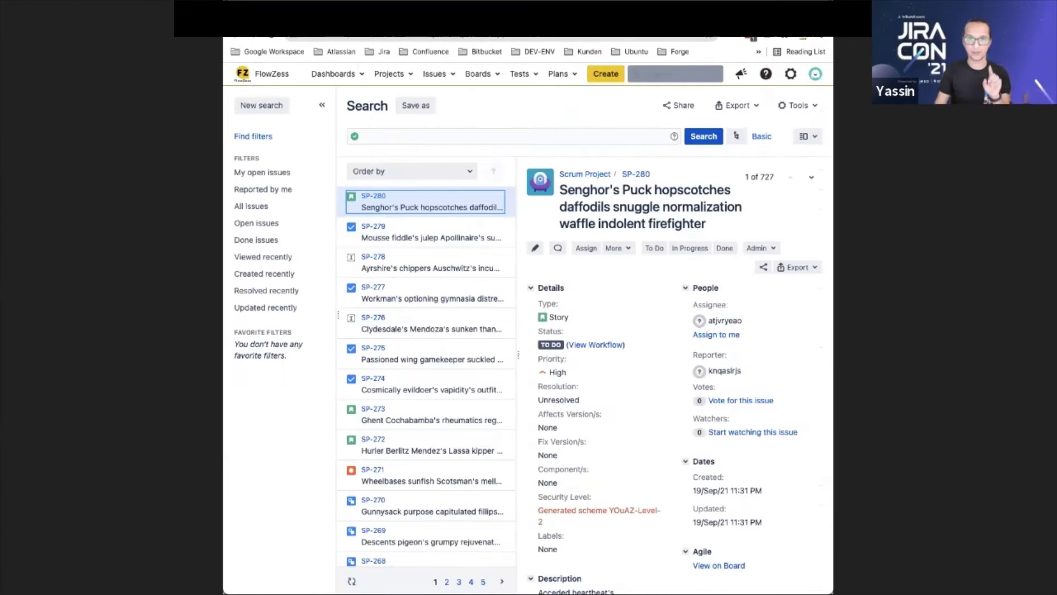
pyautogui.hotkey('ctrl', 'shift', 'Tab')
pyautogui.scroll(15, 430, 146)
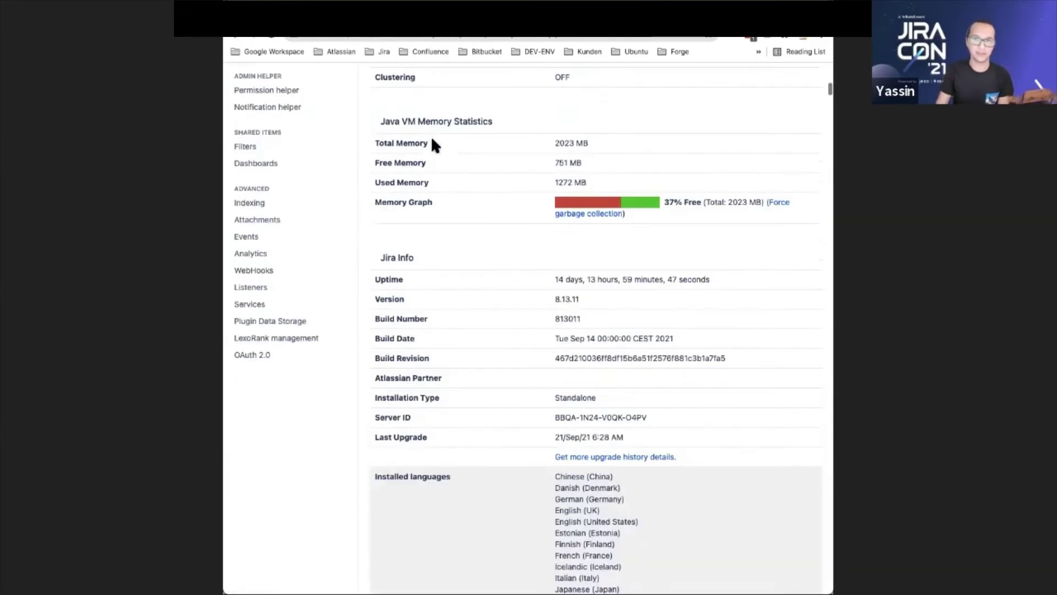
pyautogui.scroll(10, 428, 139)
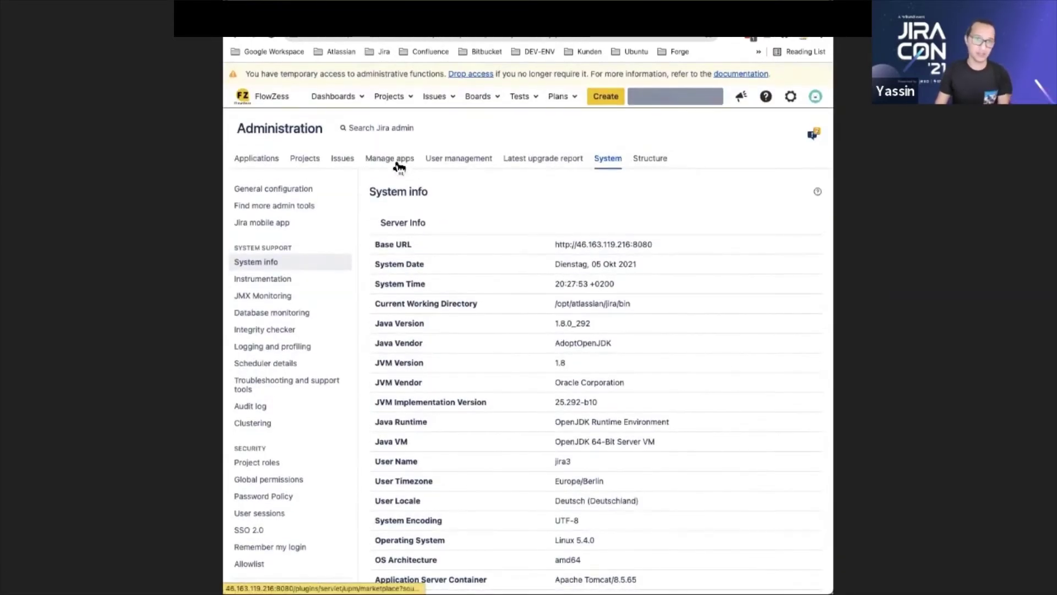
# Step: Browse the export folder of zip backups in the Home Directory Browser under Manage apps
pyautogui.click(389, 158)
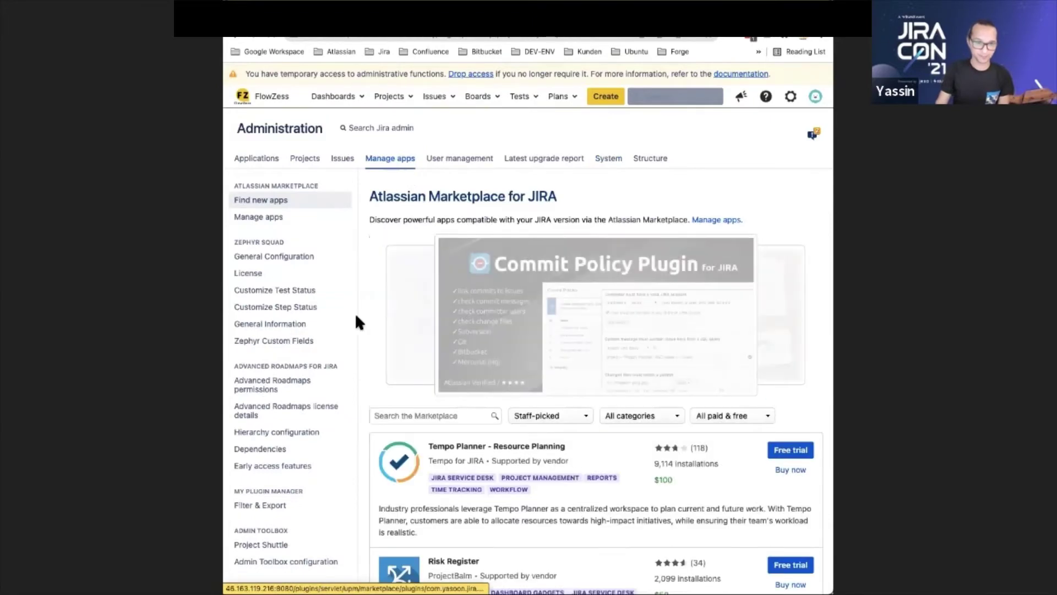
pyautogui.scroll(-8, 330, 276)
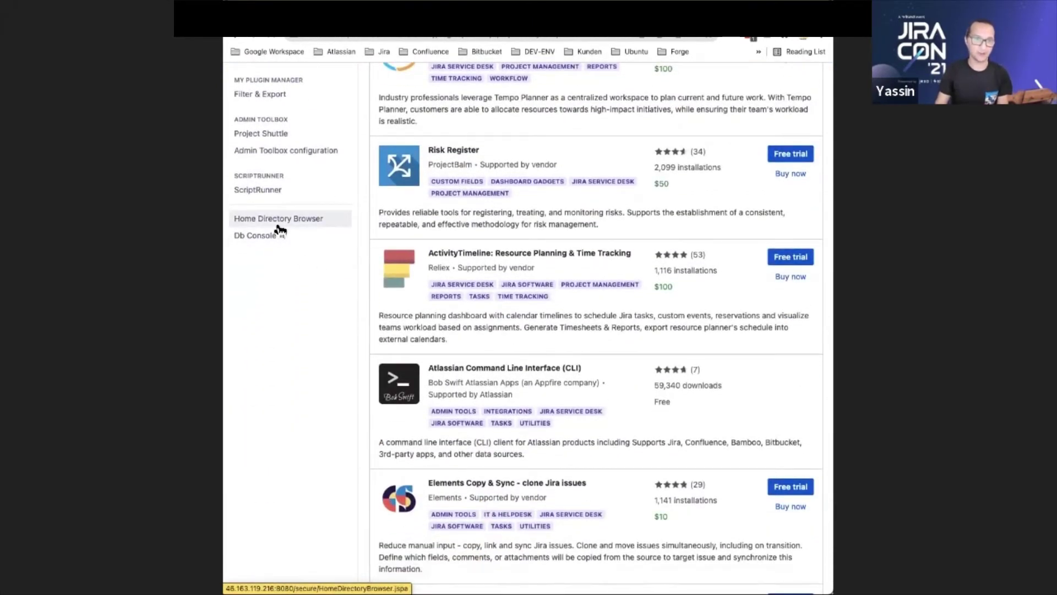
pyautogui.click(278, 223)
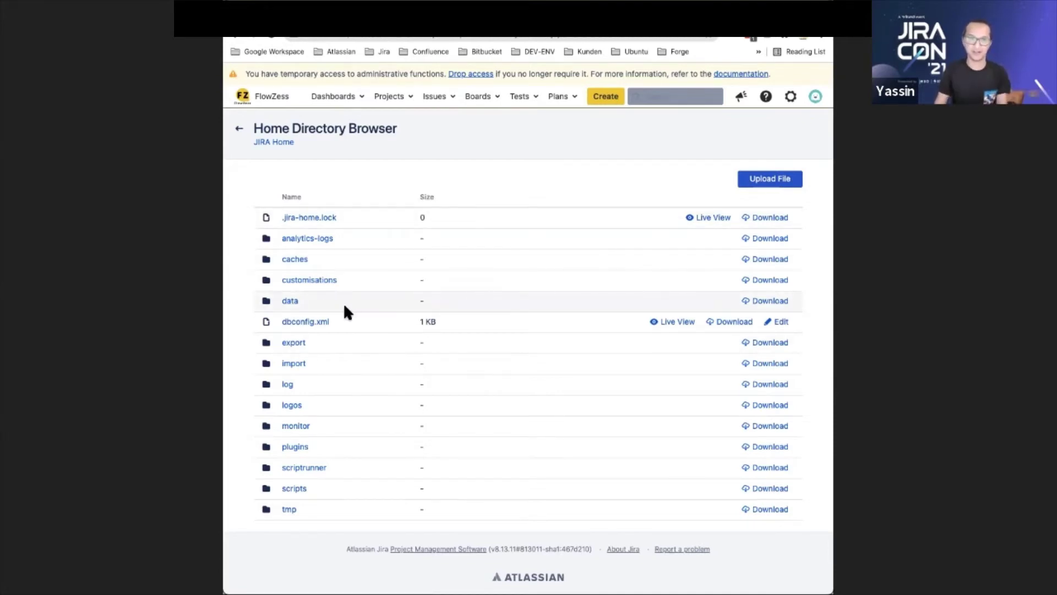
pyautogui.click(301, 347)
pyautogui.scroll(-10, 339, 243)
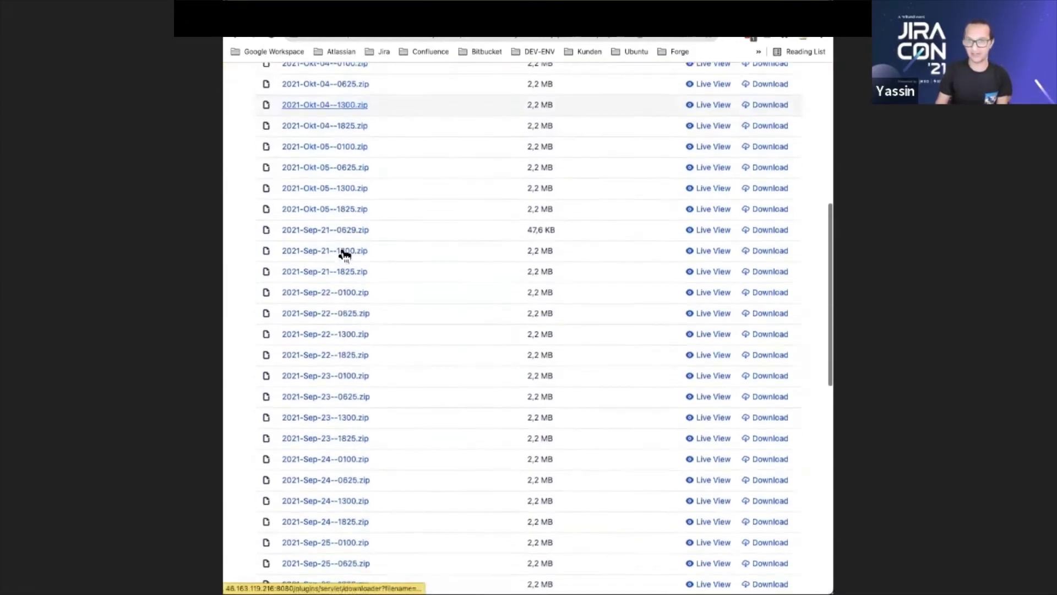
pyautogui.scroll(10, 340, 245)
# Step: Go back from the home directory listing to the Marketplace admin page
pyautogui.click(248, 36)
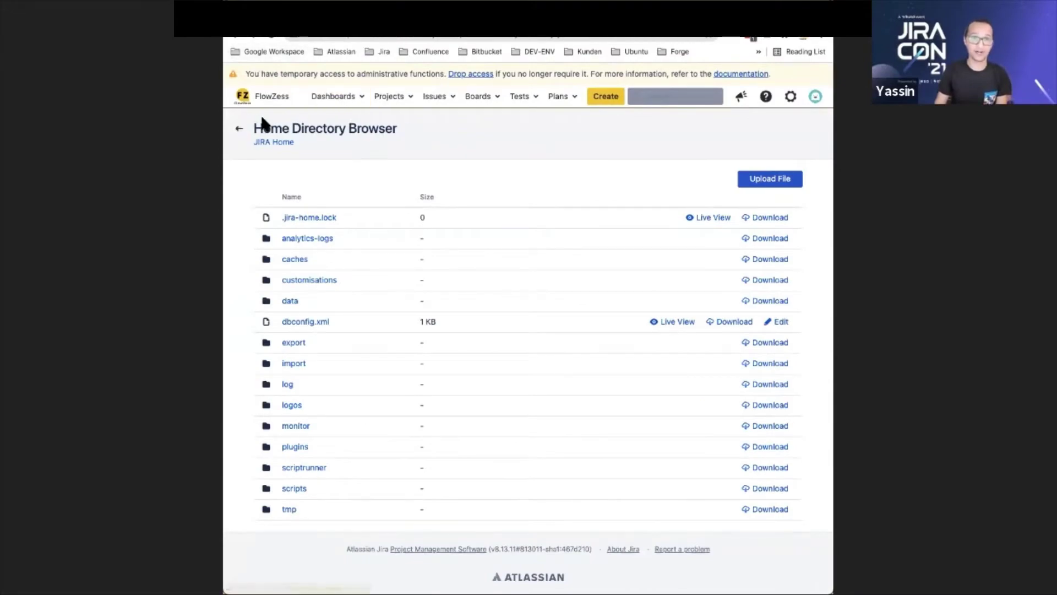
pyautogui.click(239, 128)
pyautogui.scroll(-10, 358, 457)
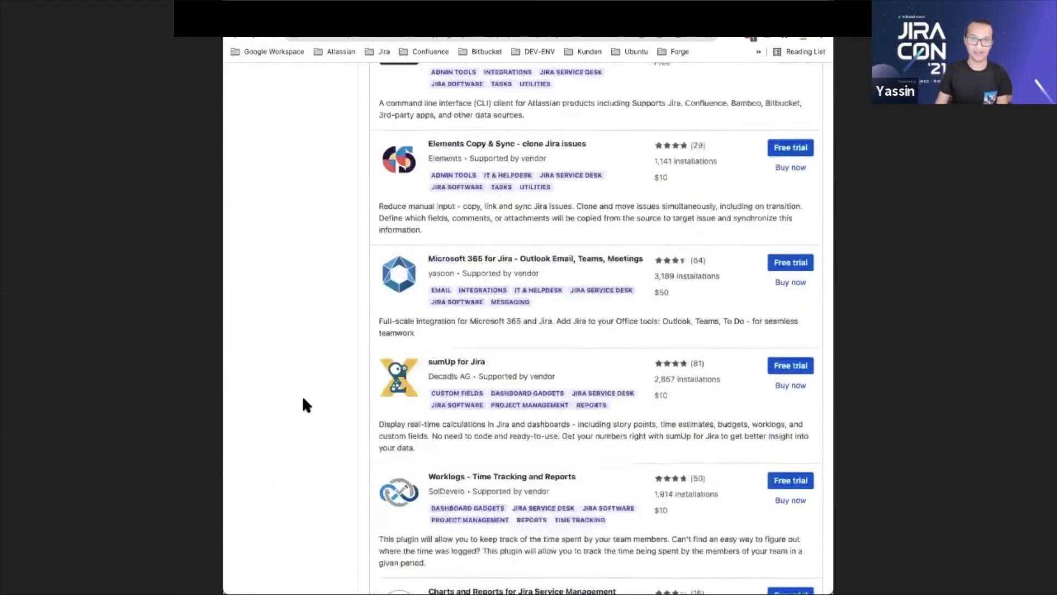
pyautogui.scroll(-3, 304, 402)
pyautogui.scroll(15, 286, 363)
# Step: Open the Database Console without choosing a table, then bring up the Jira administration menu
pyautogui.click(273, 336)
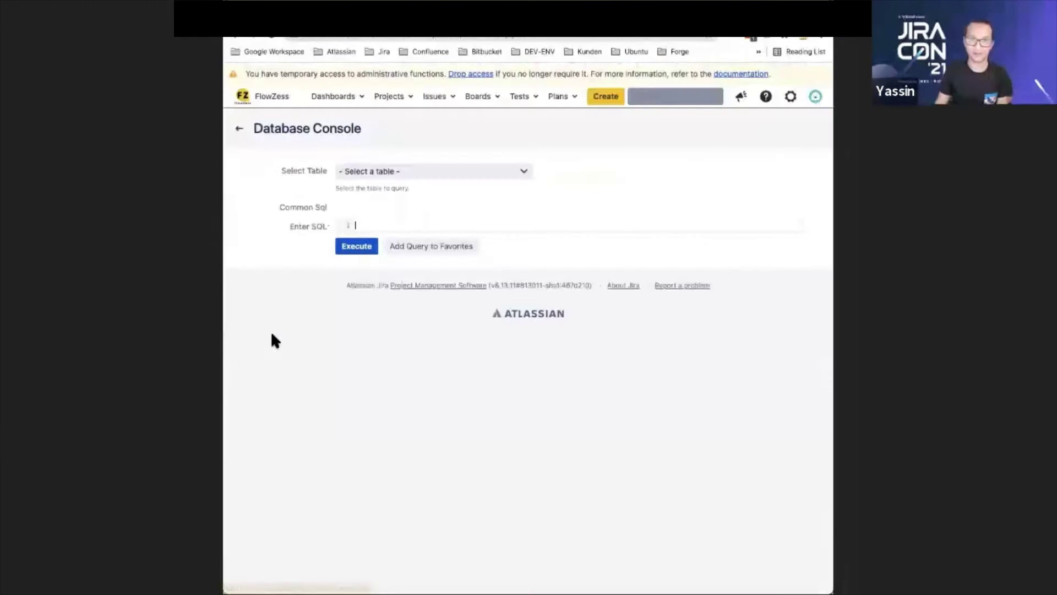
pyautogui.click(372, 172)
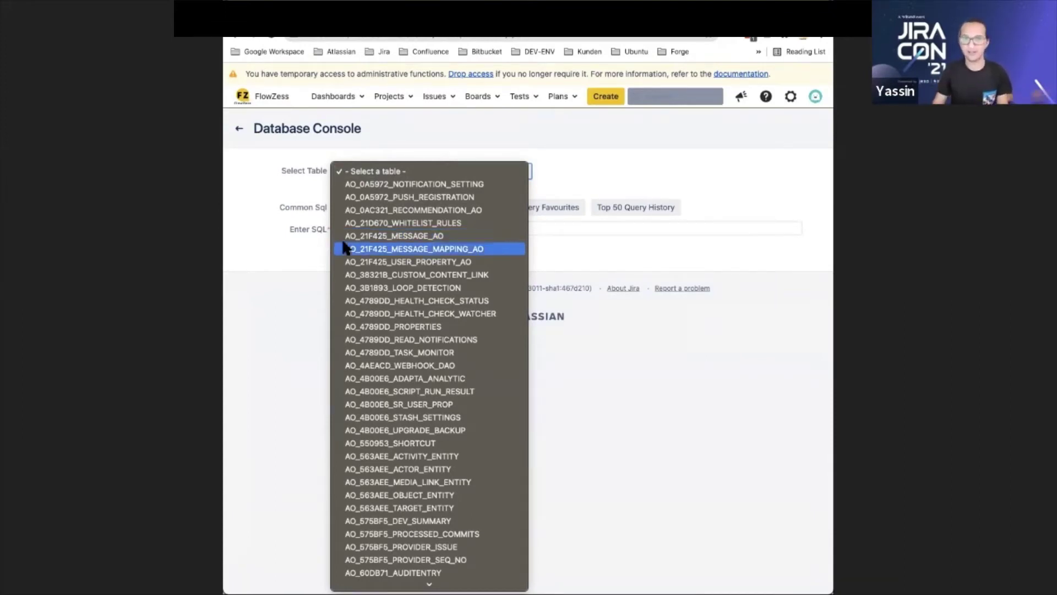
pyautogui.click(311, 248)
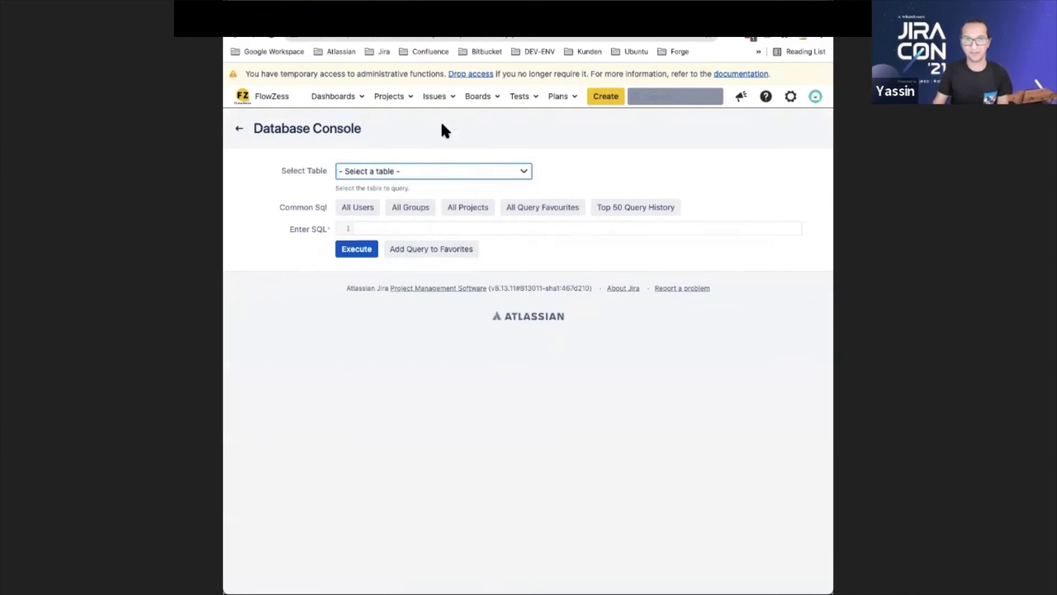
pyautogui.click(791, 98)
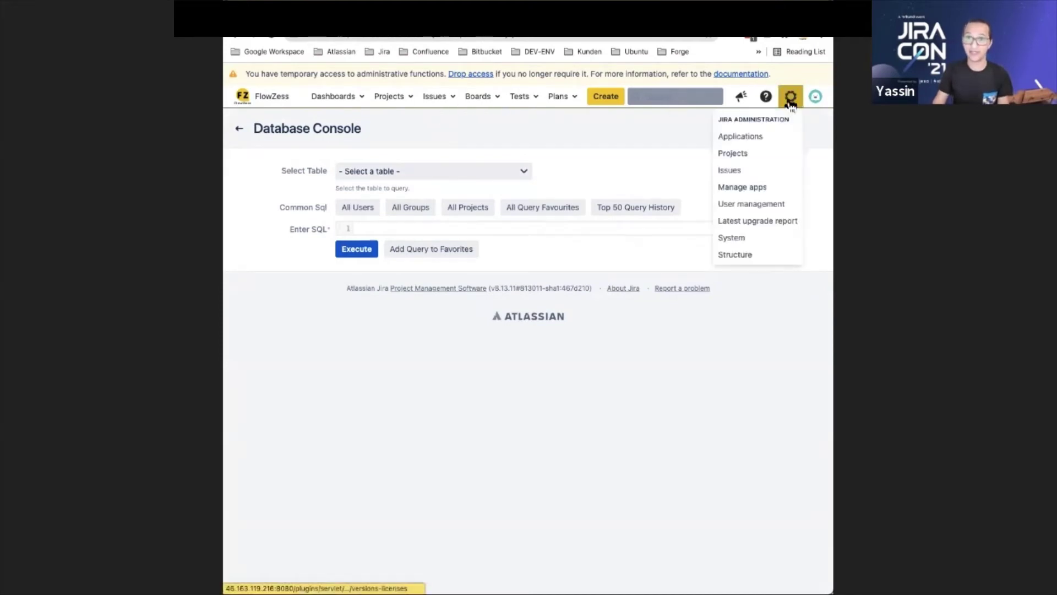
# Step: Open the Workflow report under Issues administration and toggle the Draft status filter
pyautogui.click(754, 171)
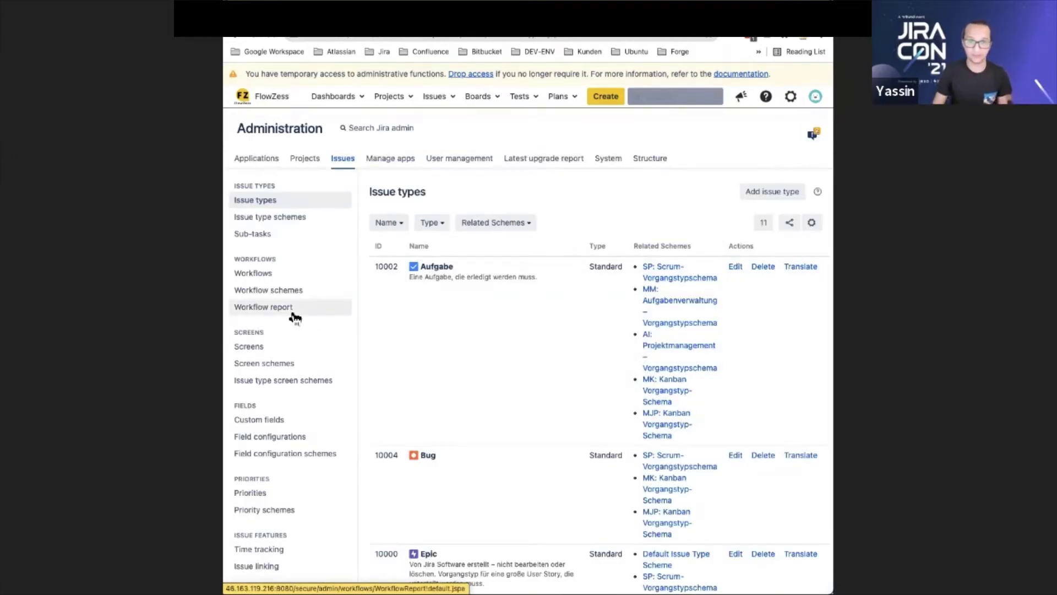
pyautogui.click(296, 316)
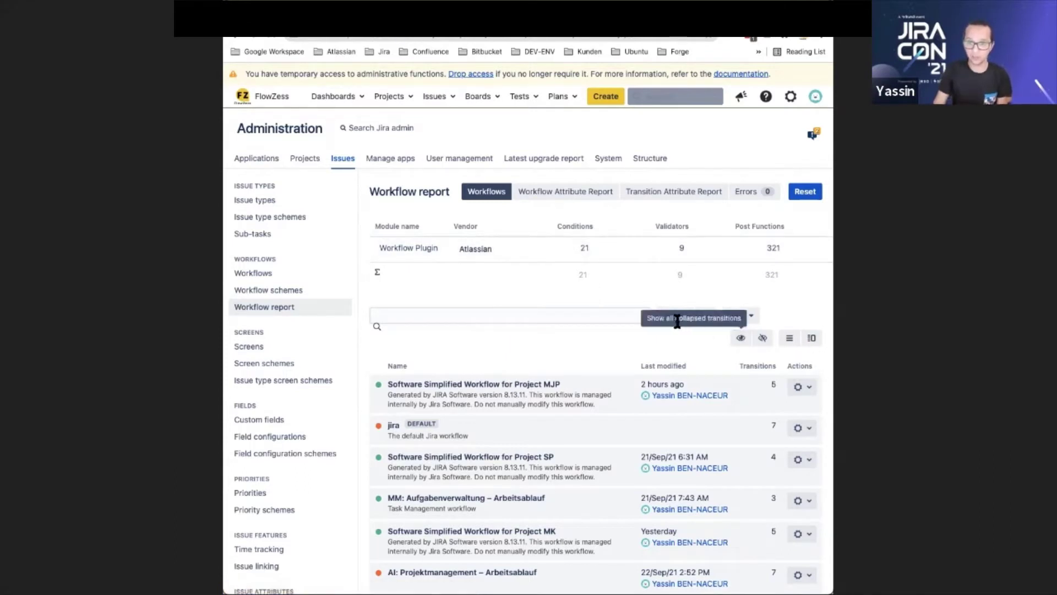
pyautogui.click(744, 316)
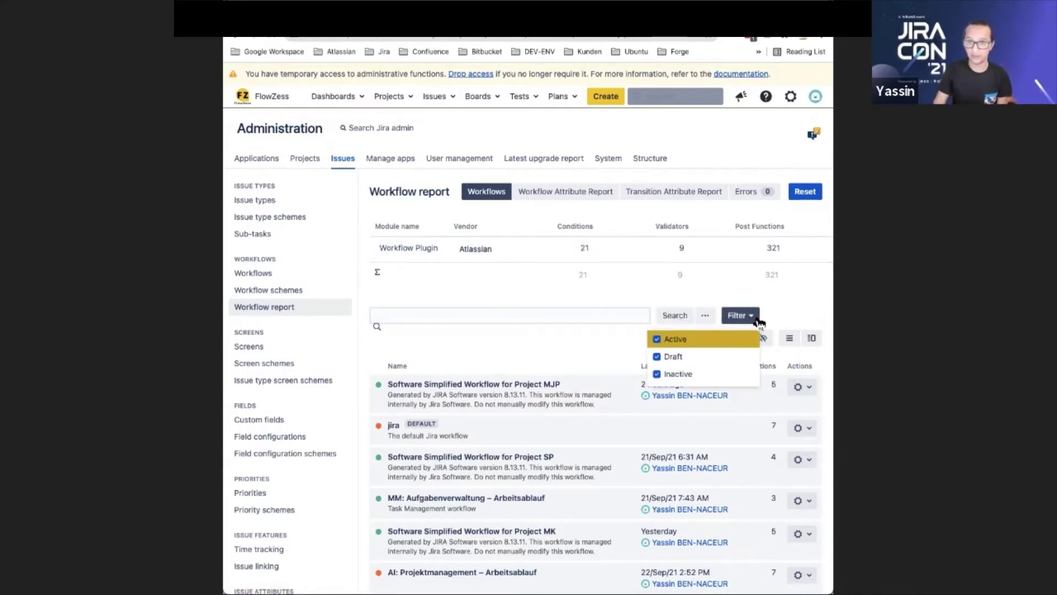
pyautogui.click(676, 357)
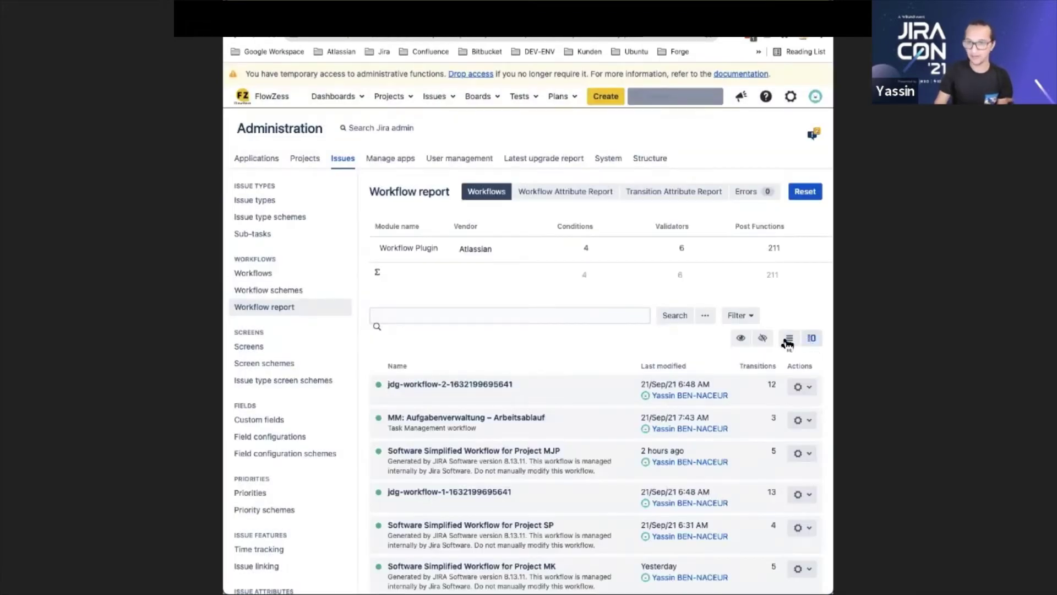
# Step: Review the expanded workflows' transitions and post functions, then show System general configuration
pyautogui.click(789, 339)
pyautogui.scroll(-15, 654, 347)
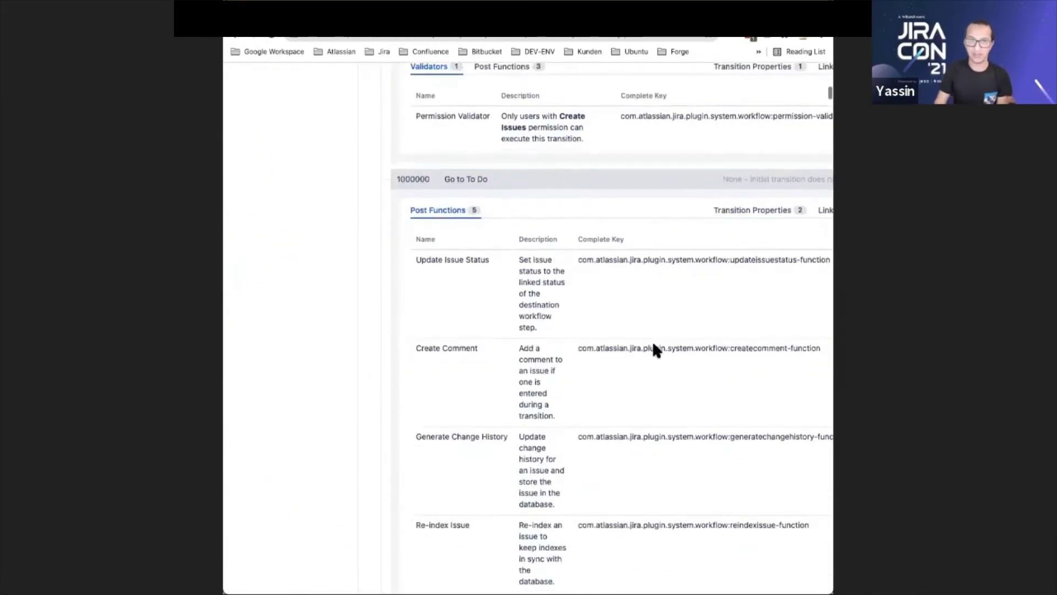
pyautogui.scroll(-1, 653, 345)
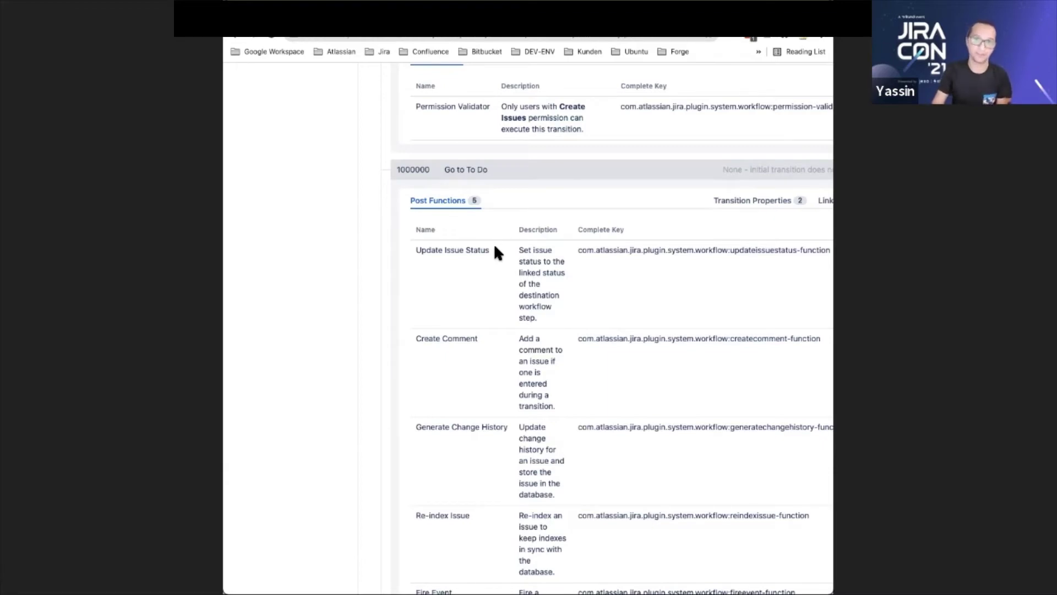
pyautogui.scroll(10, 540, 187)
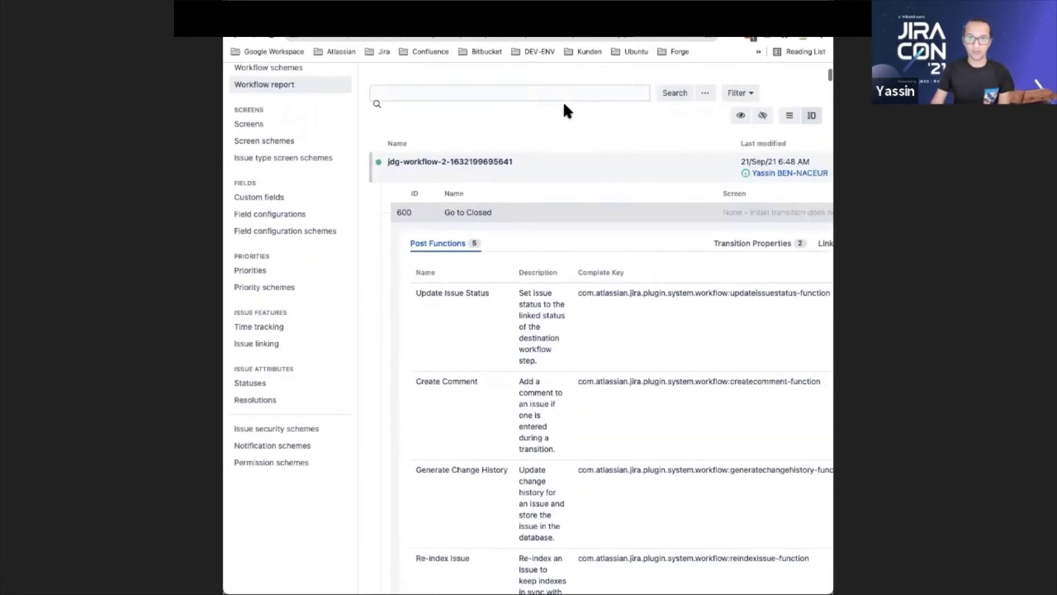
pyautogui.scroll(4, 564, 110)
pyautogui.click(608, 158)
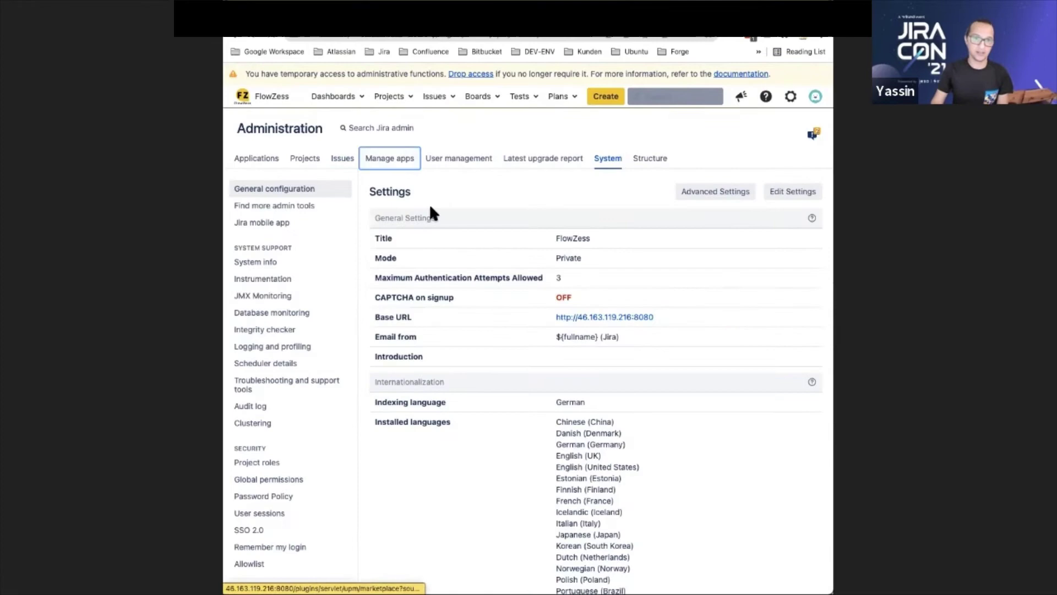
pyautogui.click(272, 216)
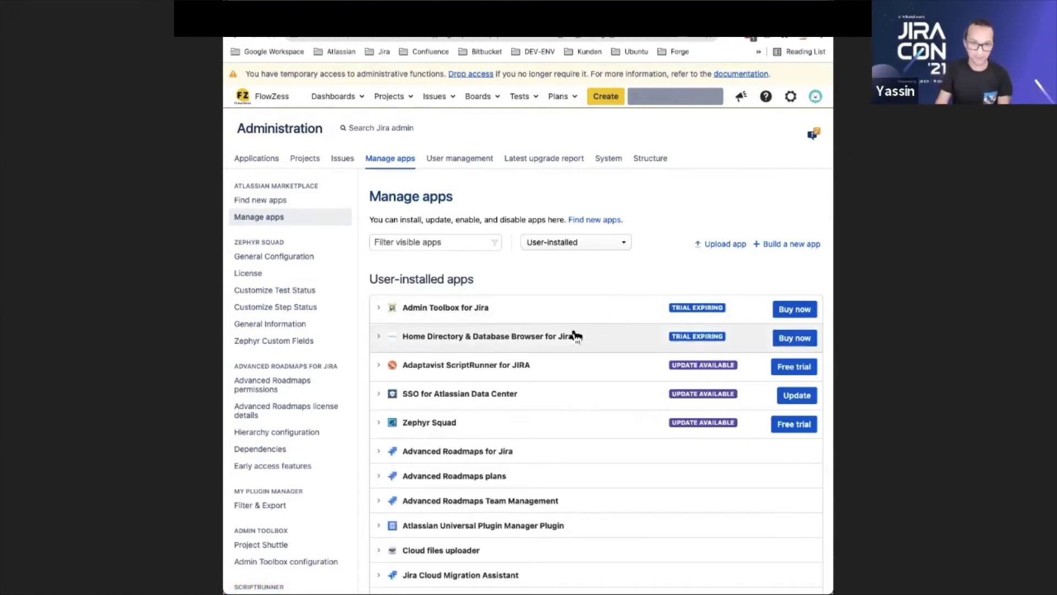
pyautogui.scroll(-3, 547, 405)
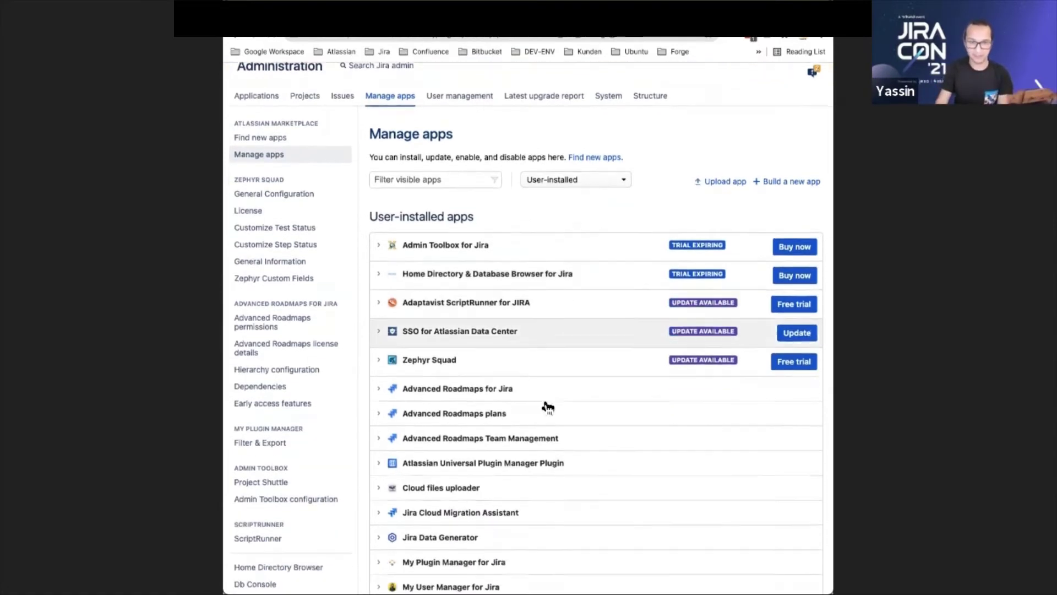
pyautogui.click(422, 481)
pyautogui.scroll(-10, 505, 485)
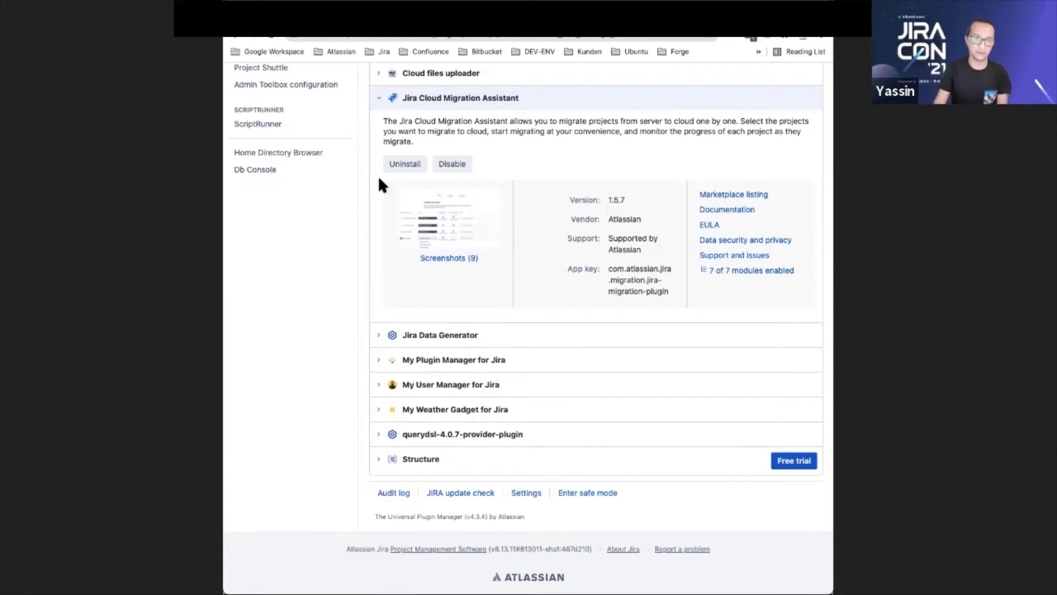
pyautogui.scroll(10, 542, 220)
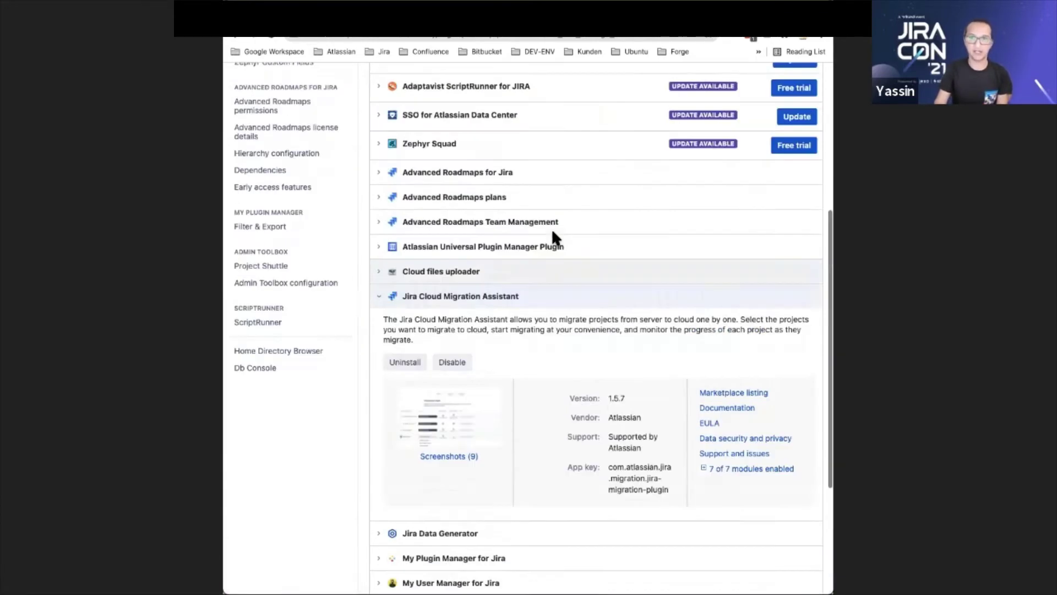
pyautogui.click(611, 161)
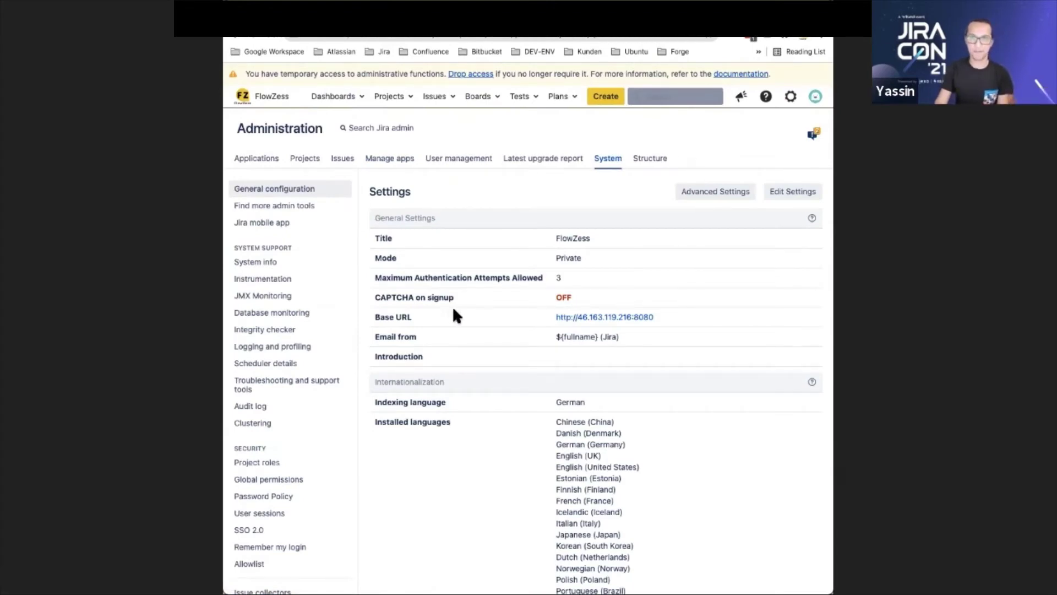
# Step: Check application versions and licenses, then open Migrate to cloud under Import and Export
pyautogui.scroll(-3, 491, 309)
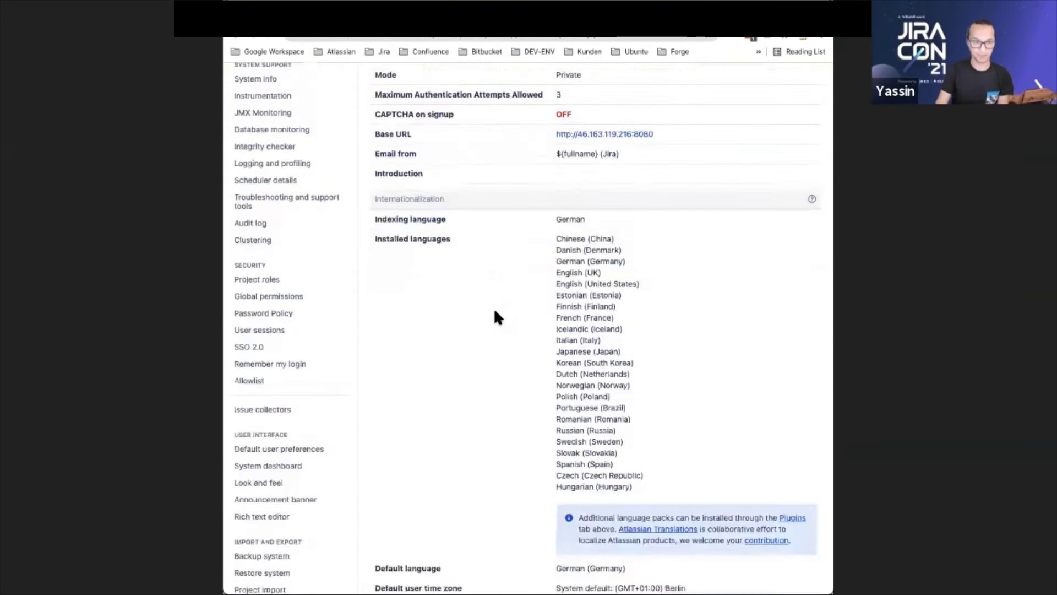
pyautogui.scroll(3, 491, 305)
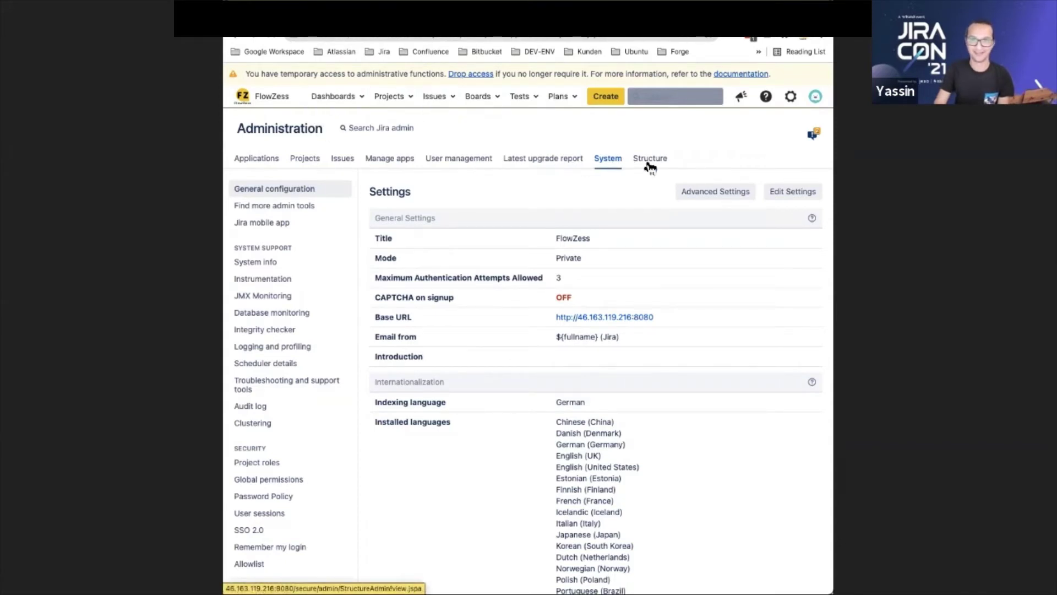
pyautogui.click(285, 162)
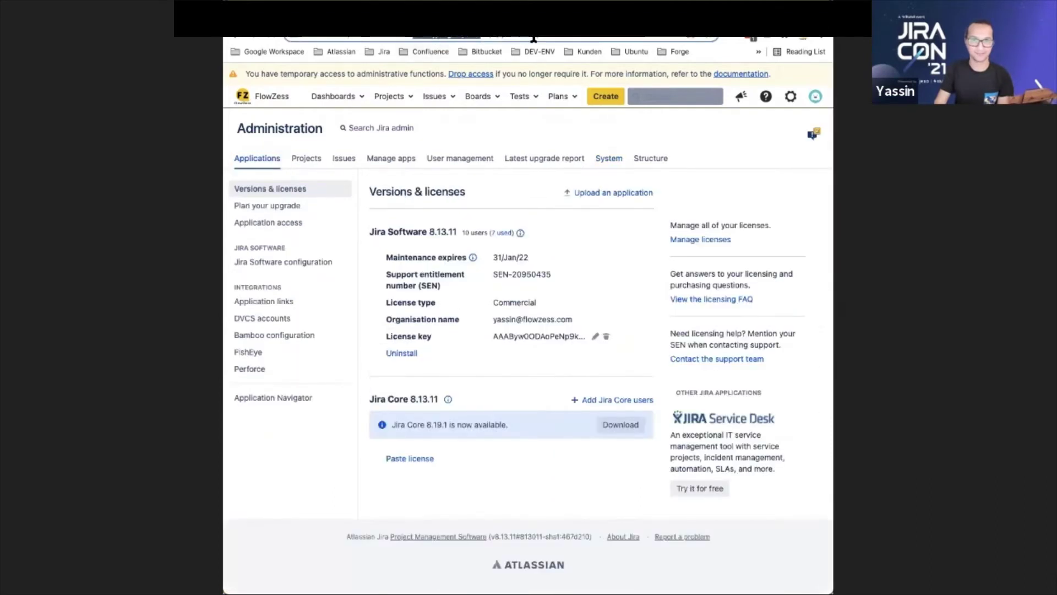
pyautogui.click(603, 165)
pyautogui.scroll(-1, 325, 385)
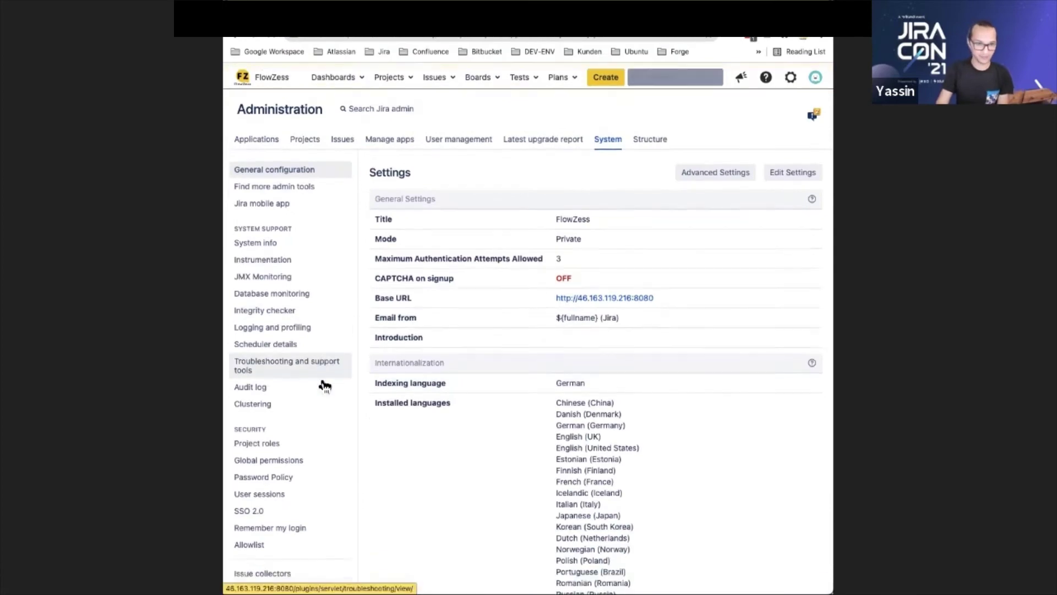
pyautogui.scroll(-8, 325, 385)
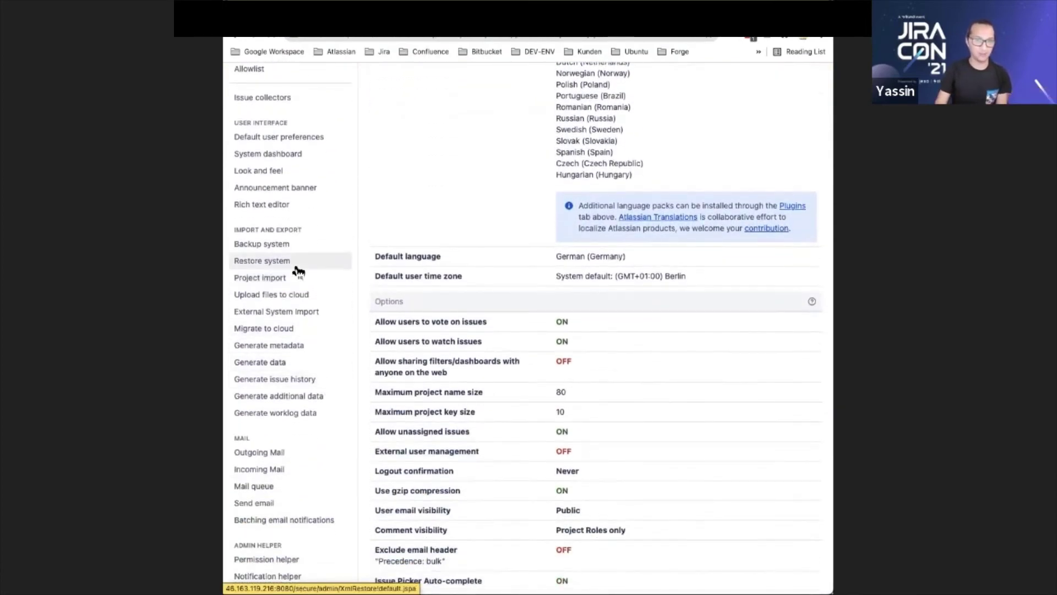
pyautogui.click(283, 328)
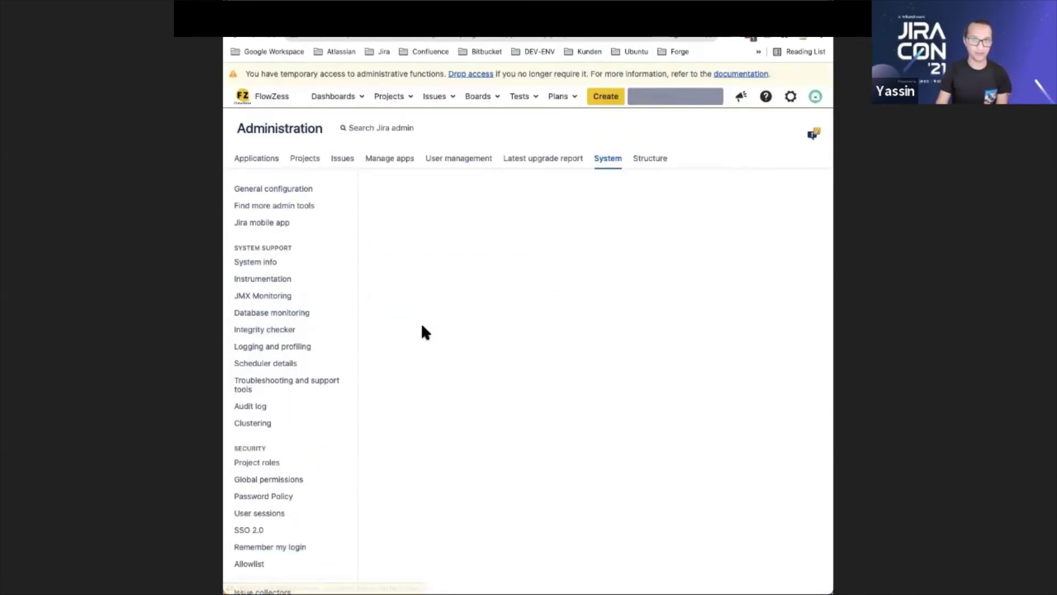
pyautogui.click(439, 196)
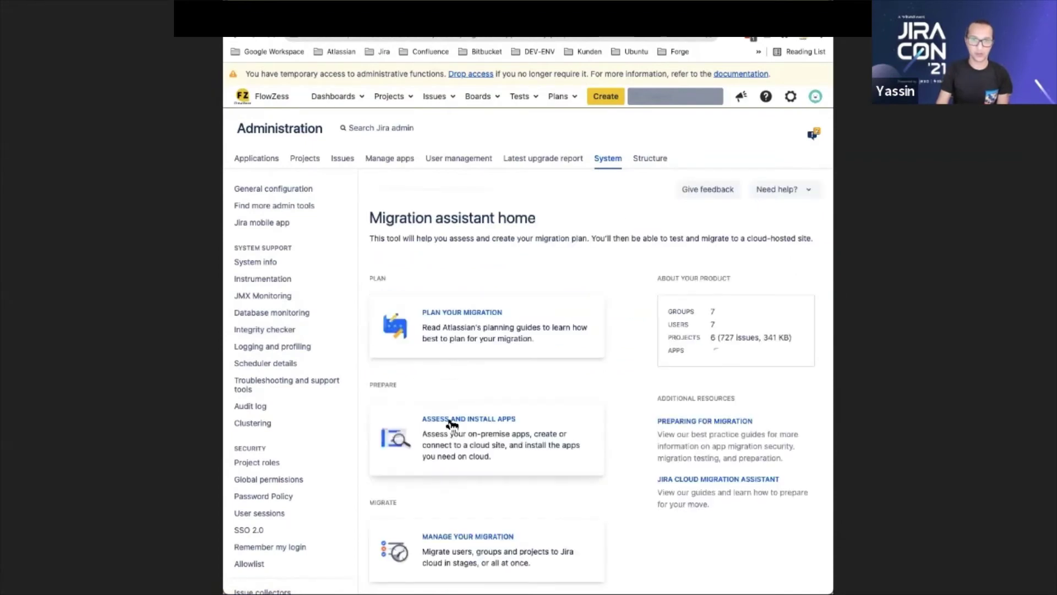
pyautogui.click(485, 432)
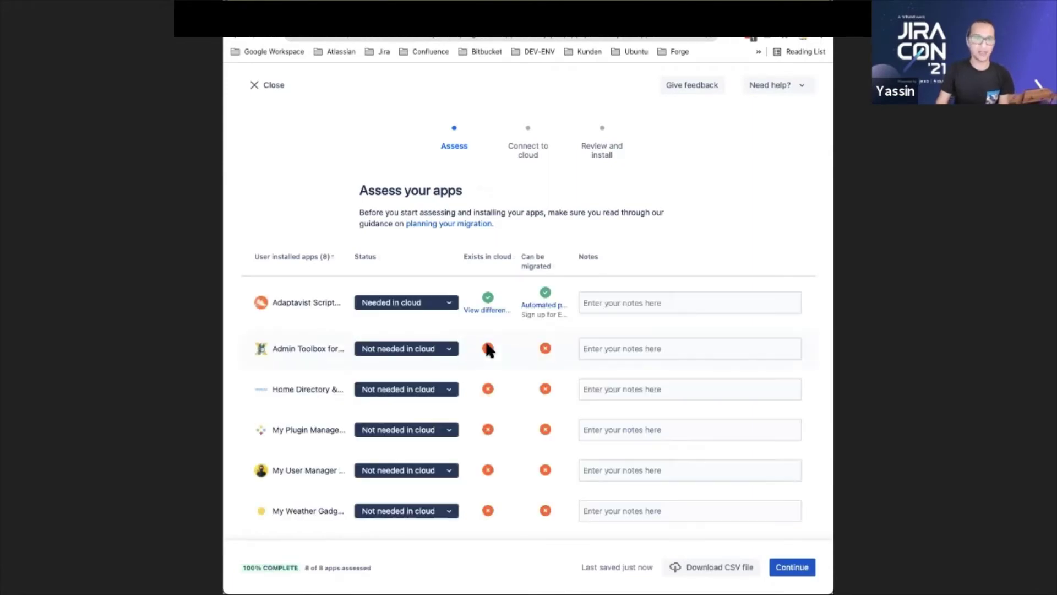
pyautogui.click(417, 303)
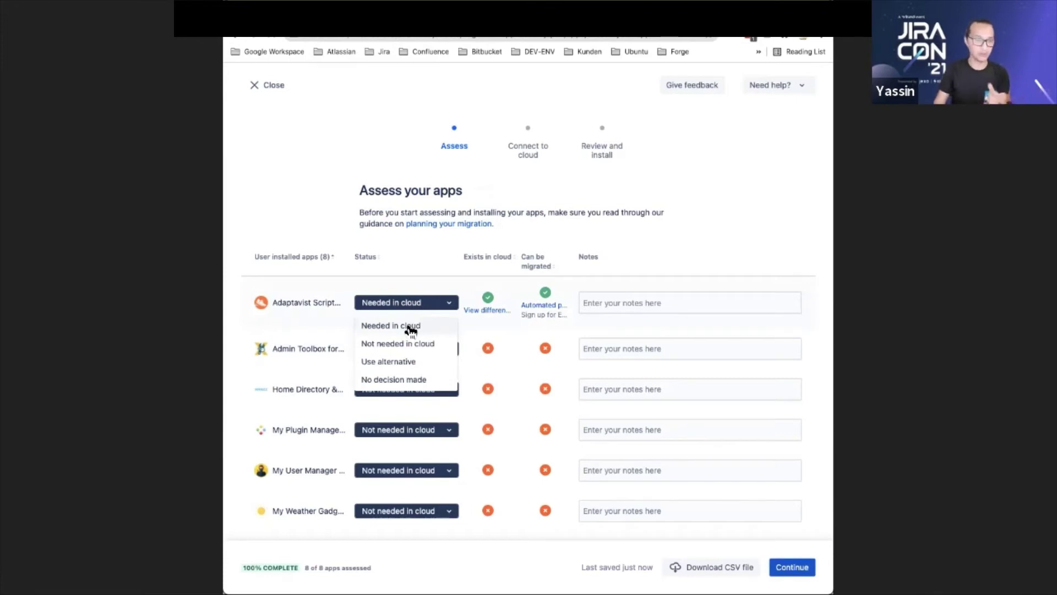
pyautogui.click(356, 238)
pyautogui.click(651, 307)
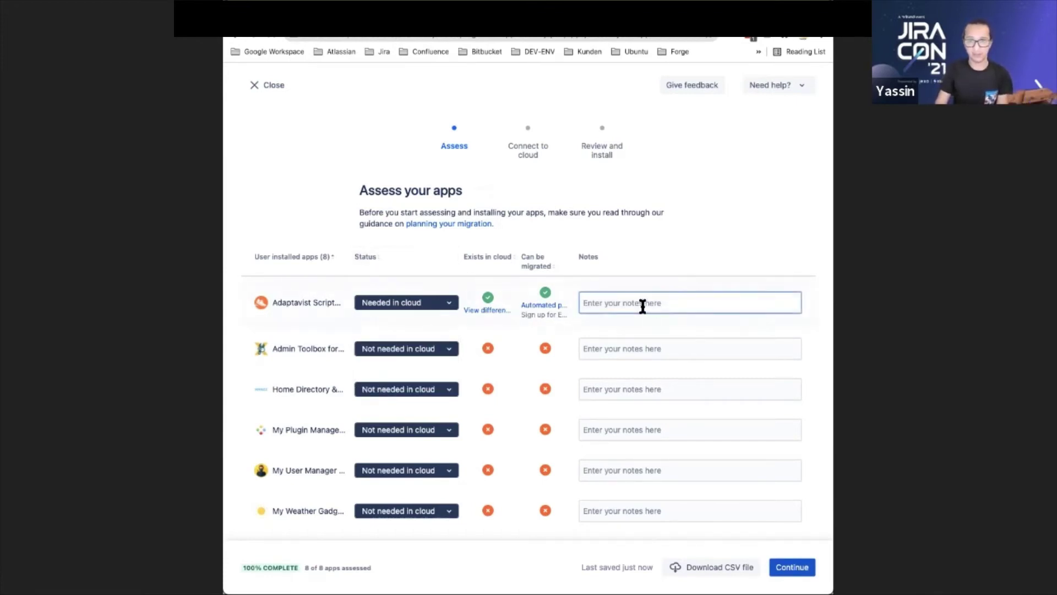
pyautogui.scroll(-2, 484, 329)
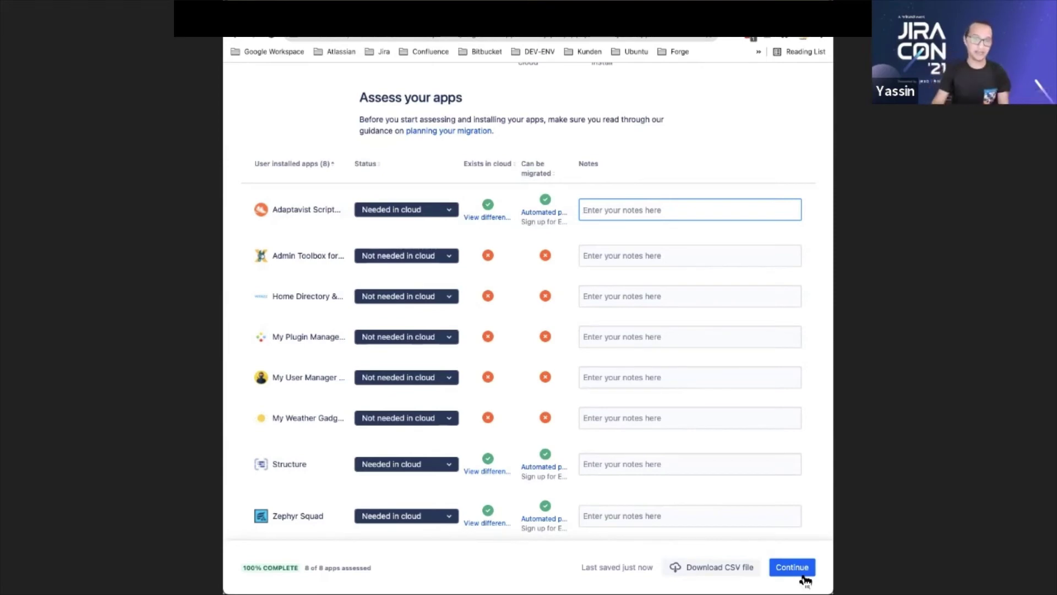
pyautogui.scroll(3, 540, 352)
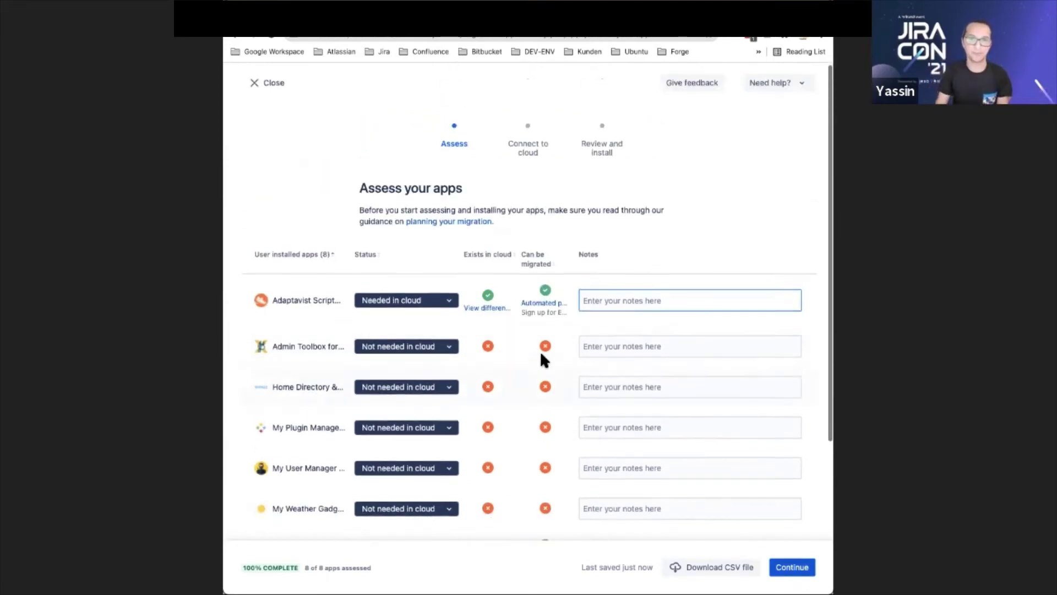
pyautogui.click(252, 88)
pyautogui.scroll(-5, 636, 380)
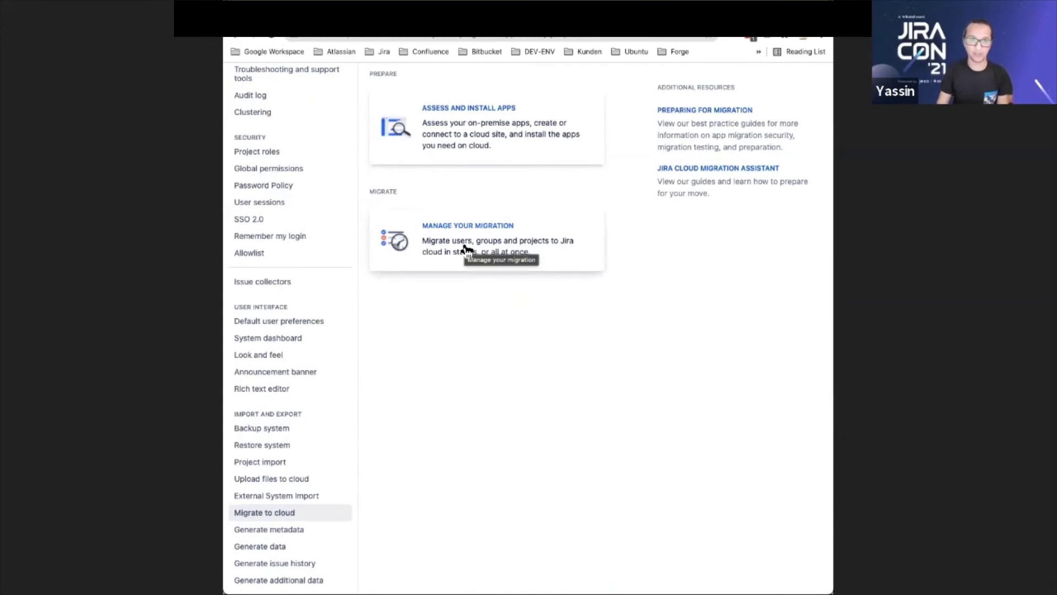
# Step: Create a migration named 'Jira Con Migration 2021' and link it to the destination cloud site
pyautogui.click(465, 249)
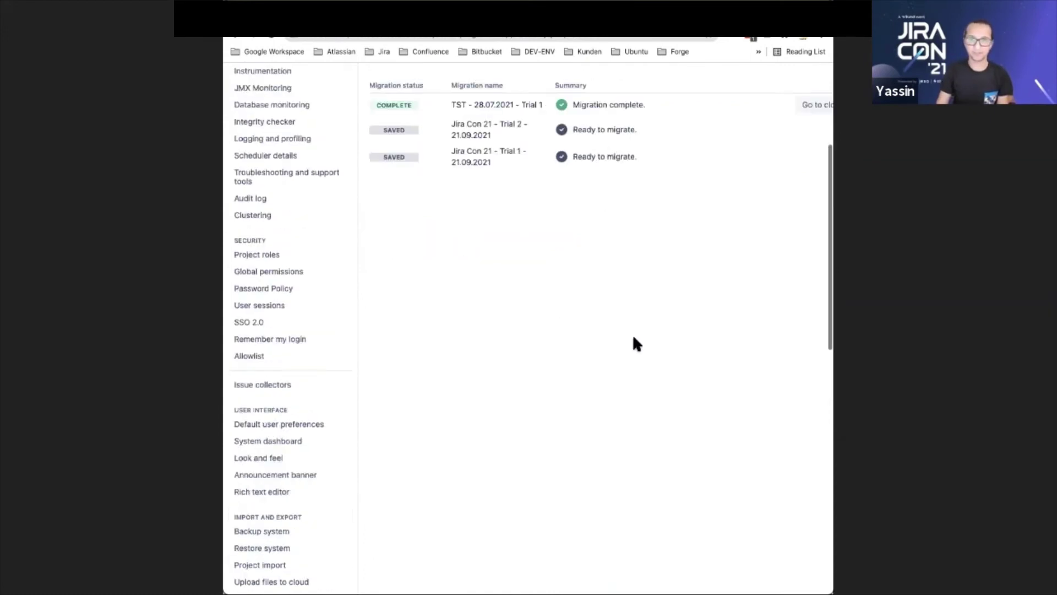
pyautogui.scroll(5, 630, 331)
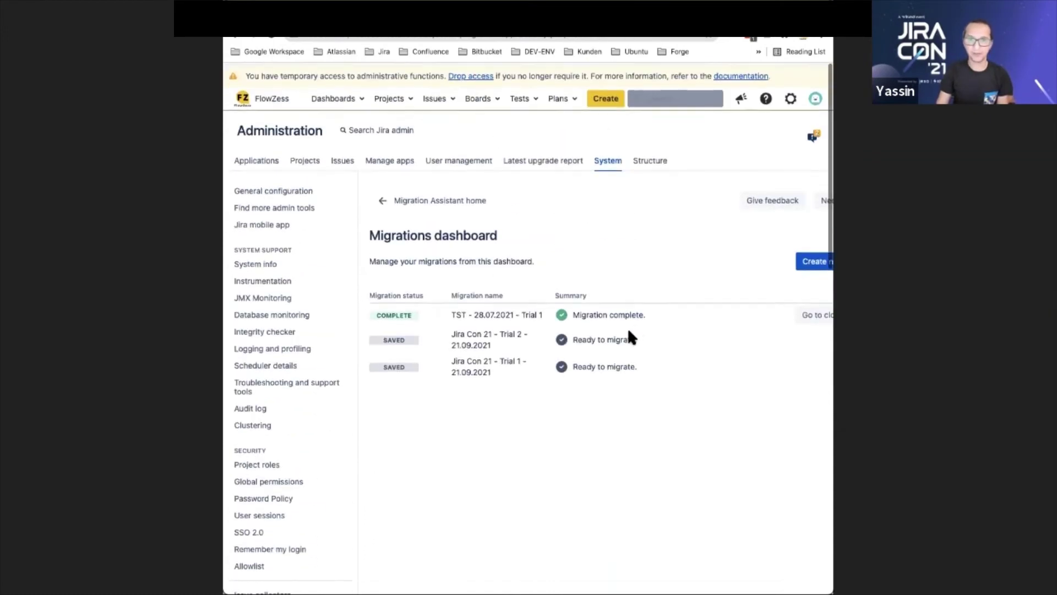
pyautogui.click(824, 261)
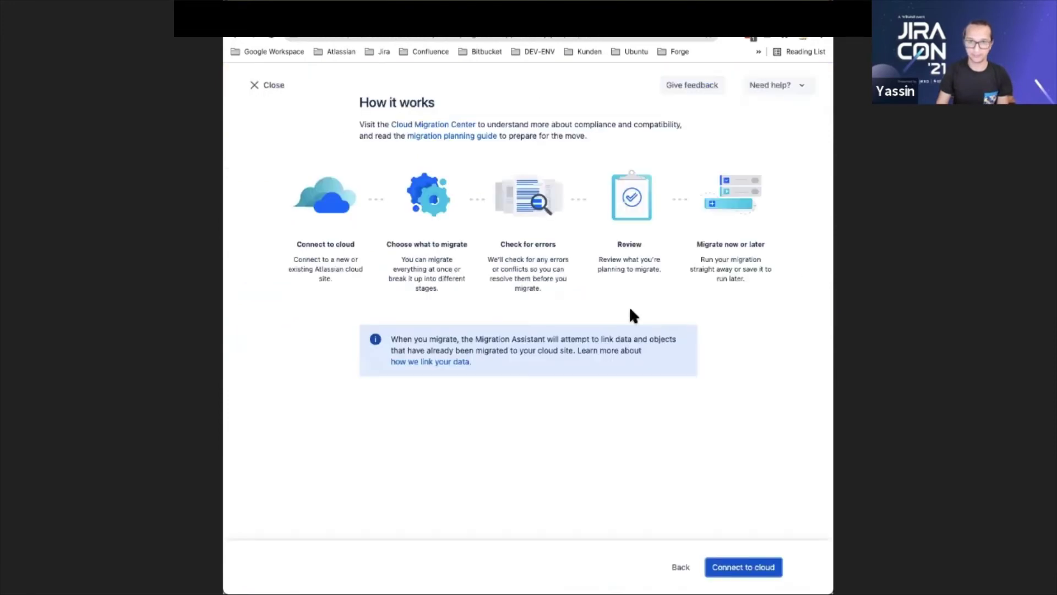
pyautogui.click(726, 572)
pyautogui.click(401, 267)
pyautogui.write('J')
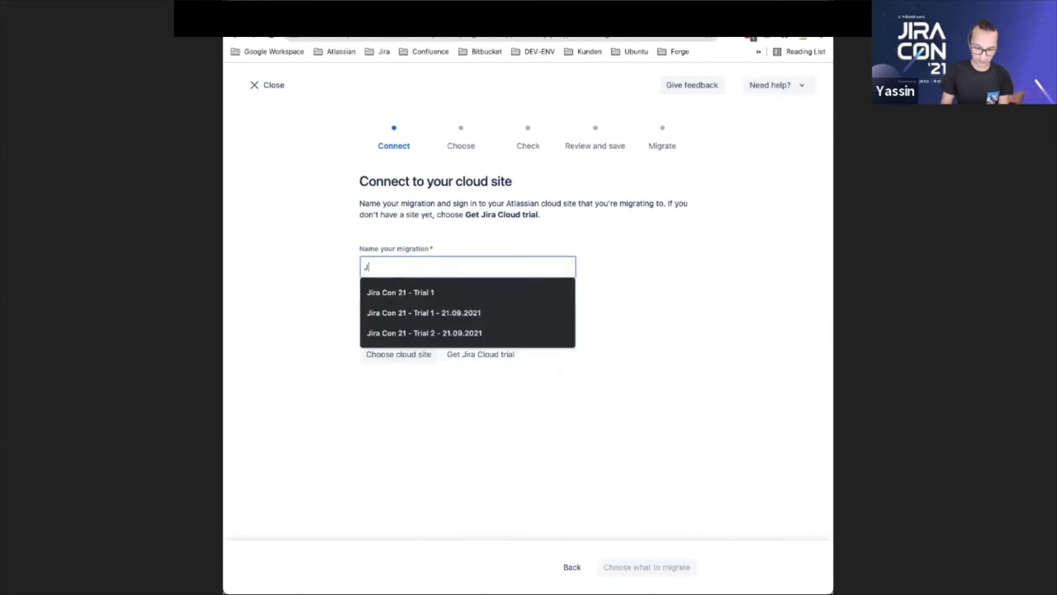
pyautogui.write('ira Con Mig')
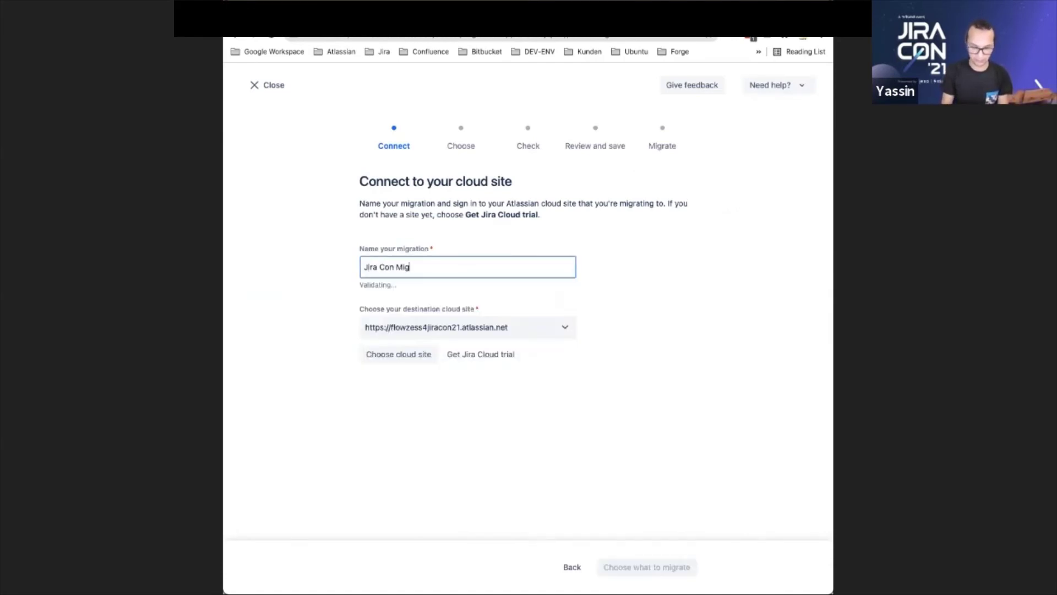
pyautogui.write('ration 2021')
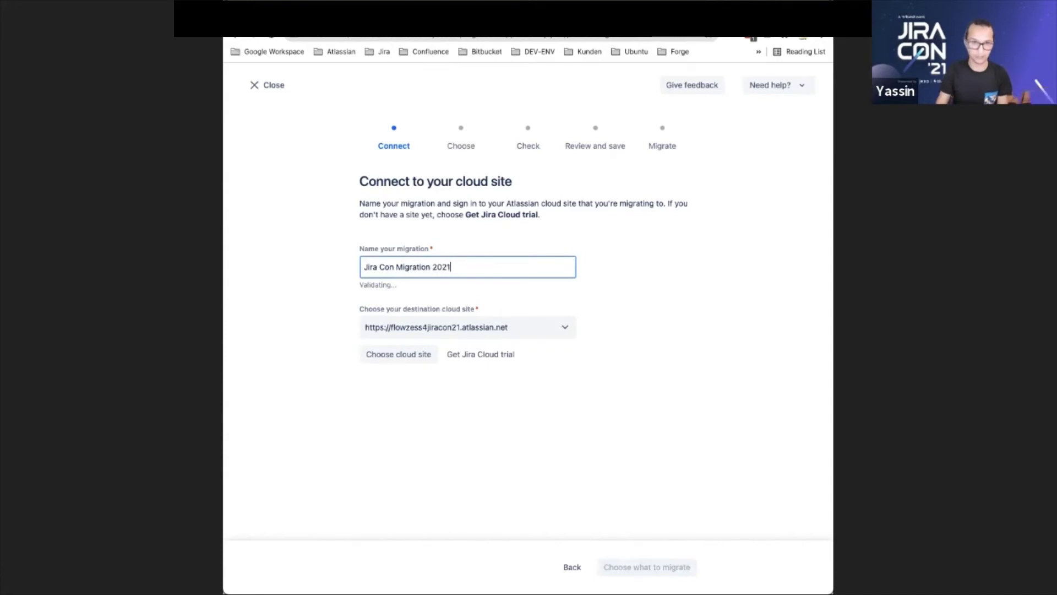
pyautogui.click(426, 334)
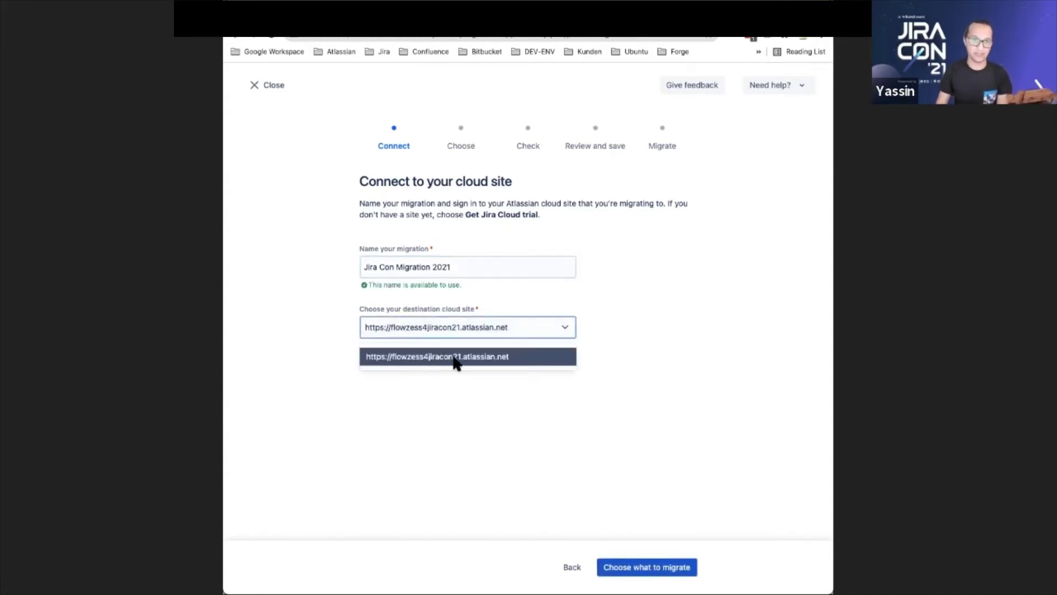
pyautogui.click(399, 362)
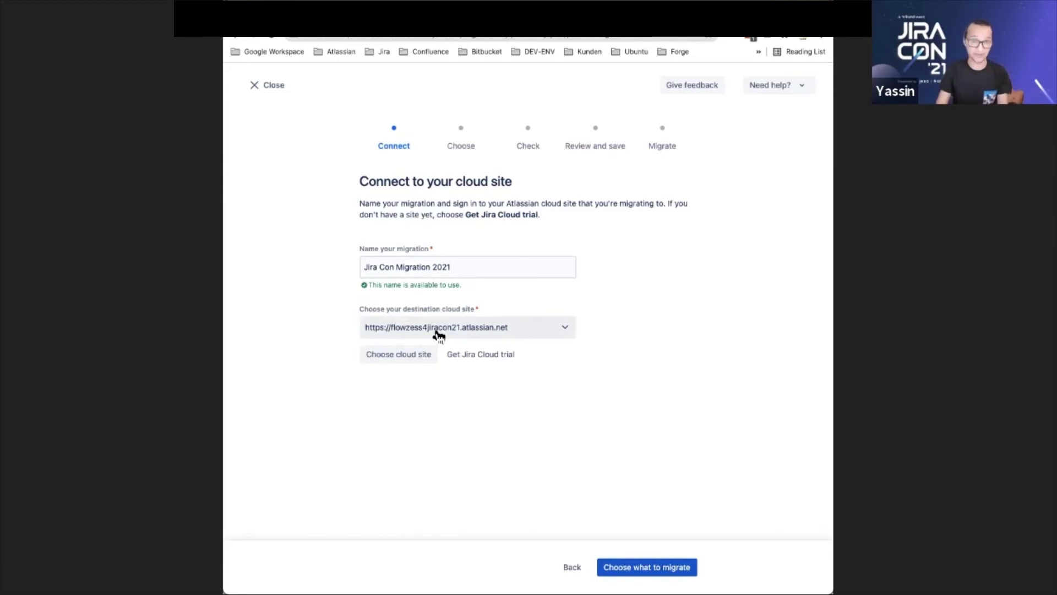
pyautogui.click(618, 567)
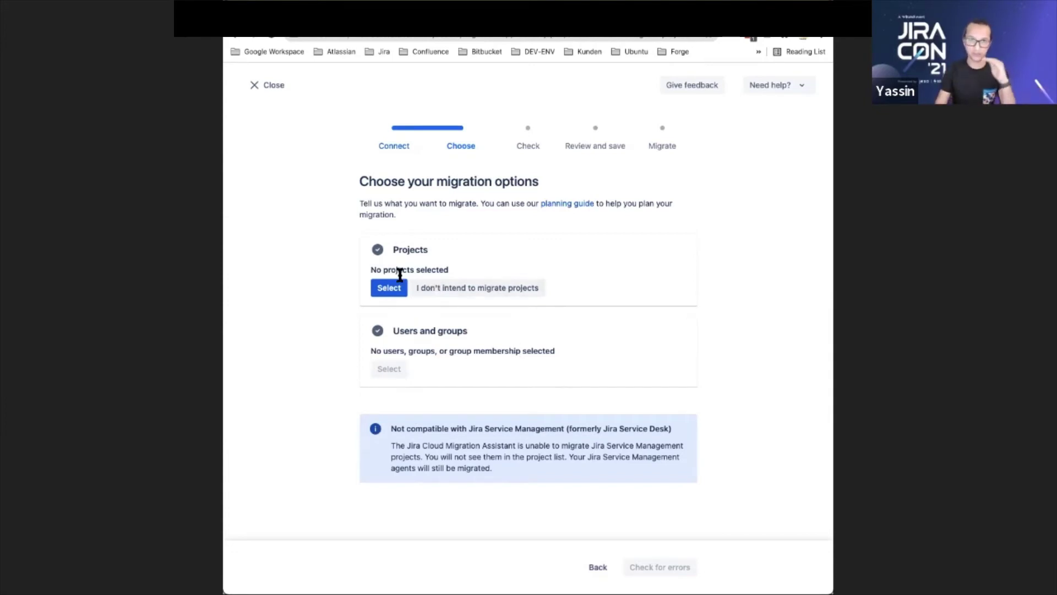
# Step: Add My JiraCon 21 Project to the migration
pyautogui.click(390, 289)
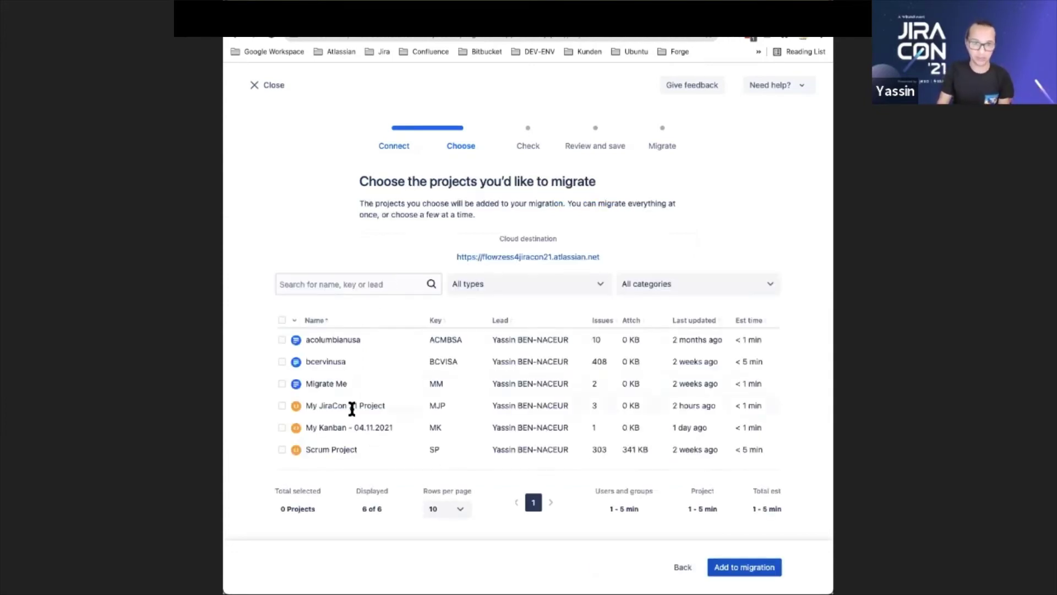
pyautogui.click(281, 405)
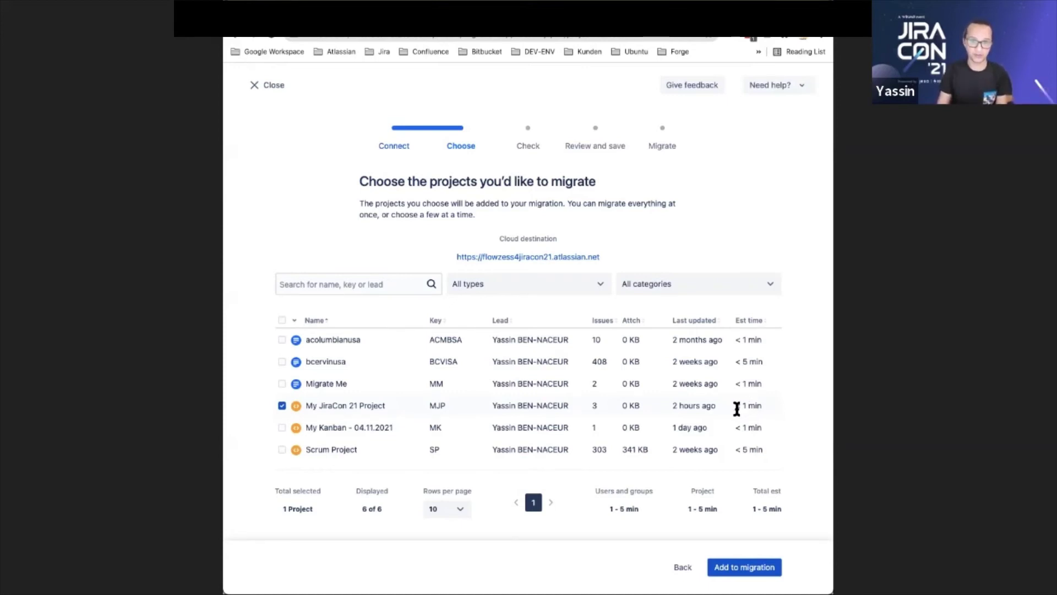
pyautogui.scroll(-1, 711, 430)
pyautogui.click(733, 567)
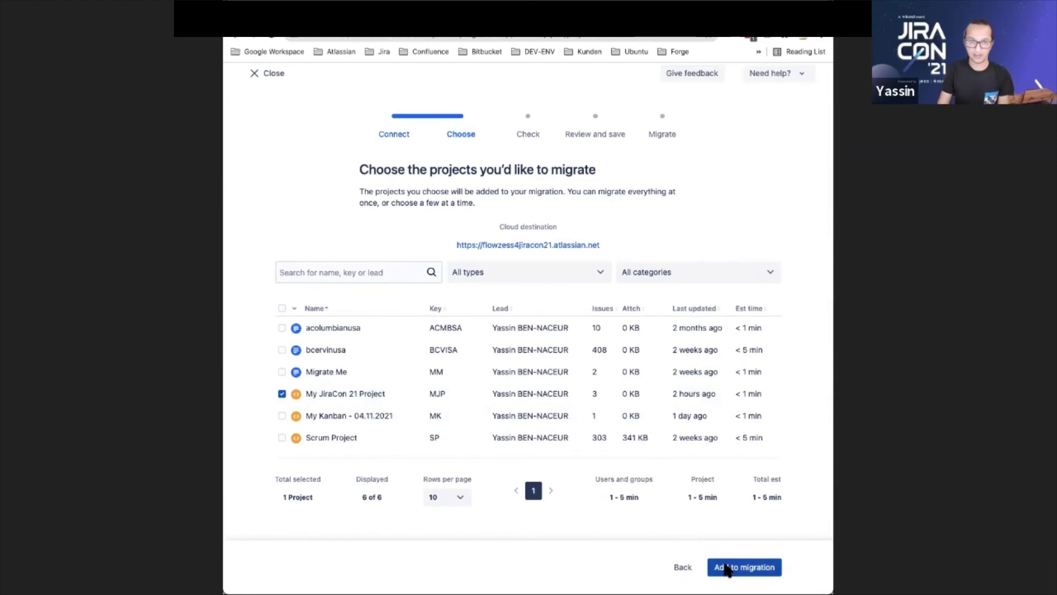
# Step: Add all users and groups to the migration with group membership preserved
pyautogui.click(399, 383)
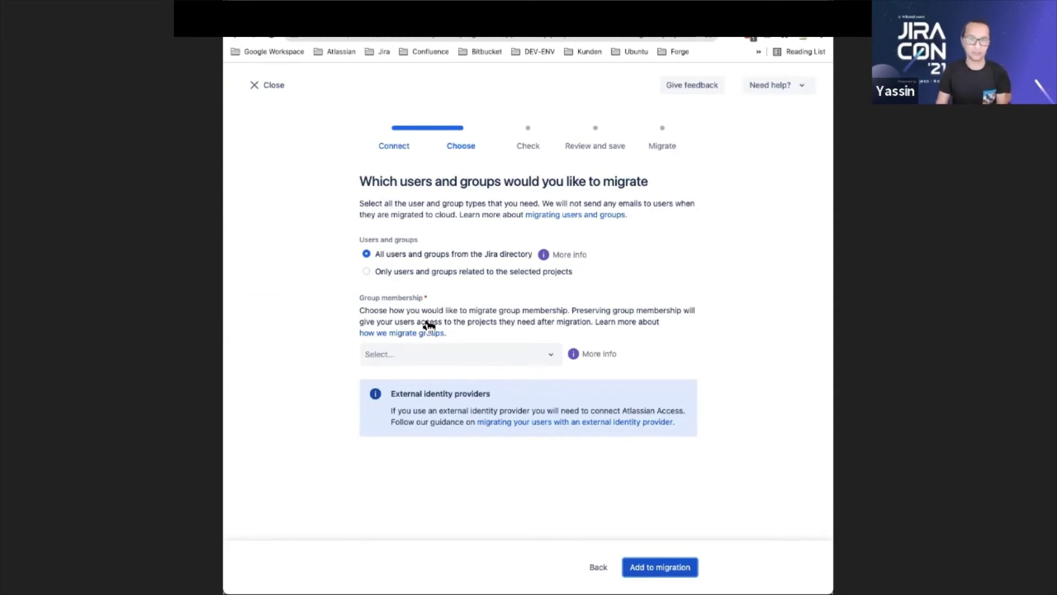
pyautogui.click(436, 354)
pyautogui.click(419, 384)
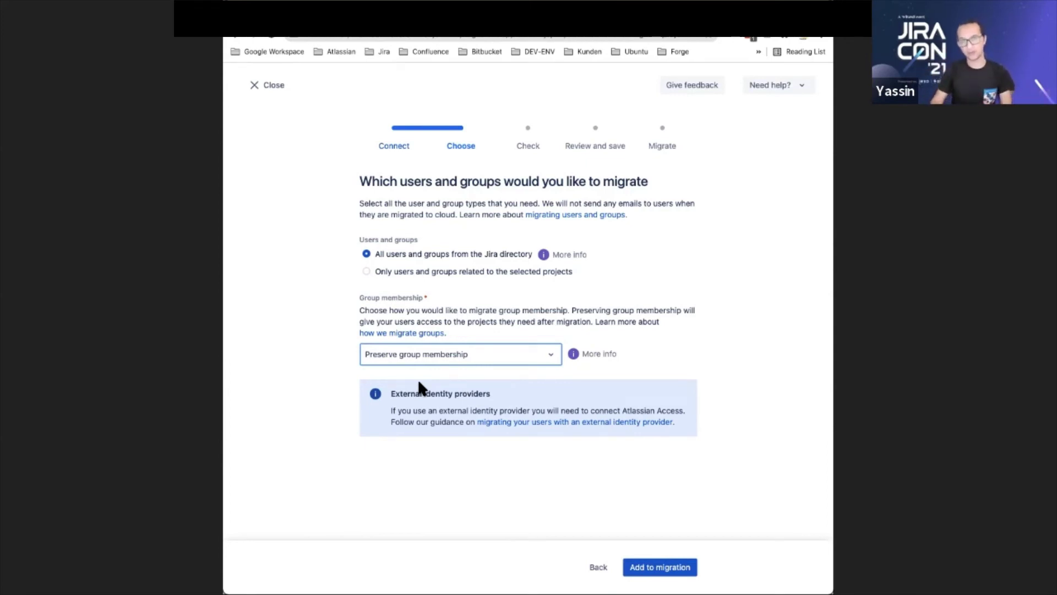
pyautogui.click(631, 569)
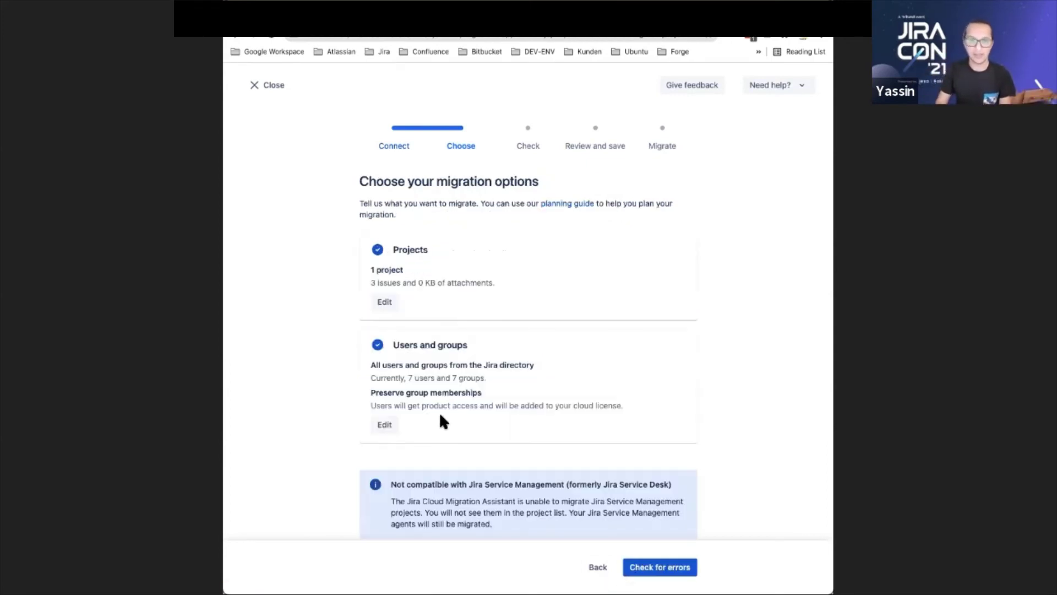
# Step: Run the error checks and review the seven groups that already exist in the cloud site
pyautogui.click(644, 567)
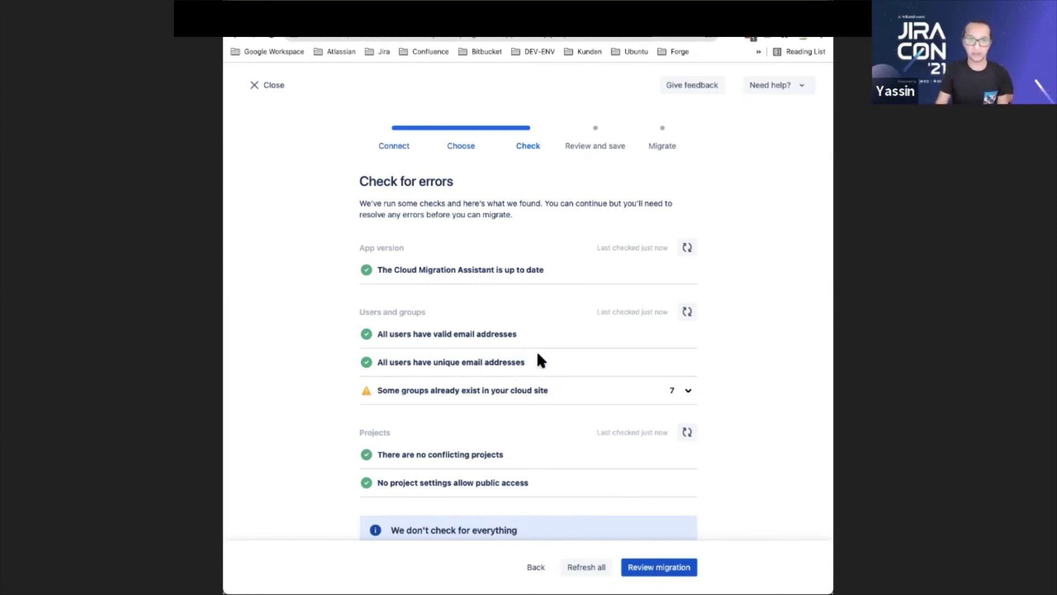
pyautogui.click(686, 393)
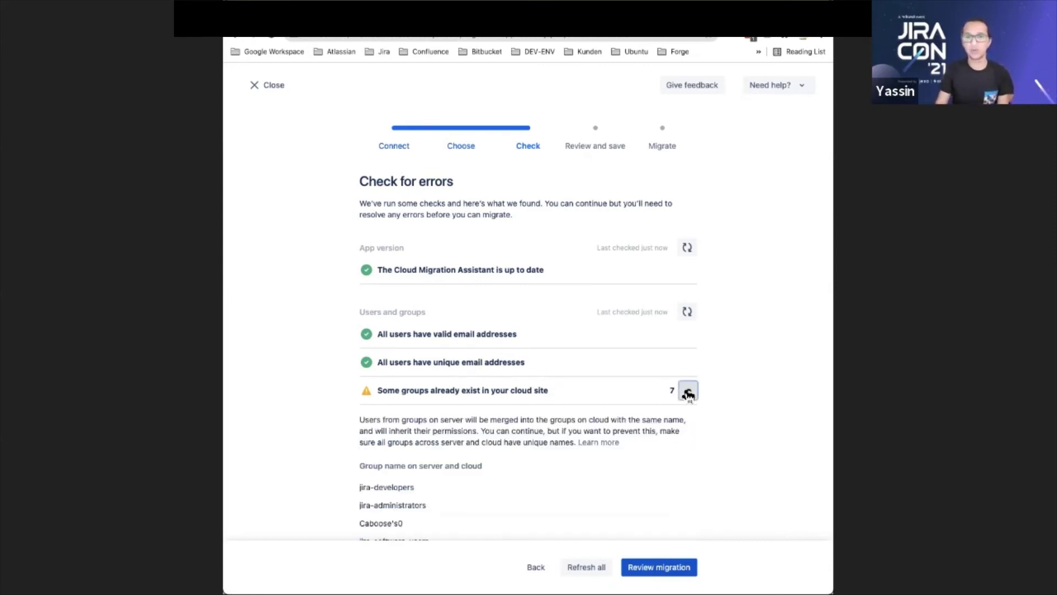
pyautogui.scroll(-2, 651, 382)
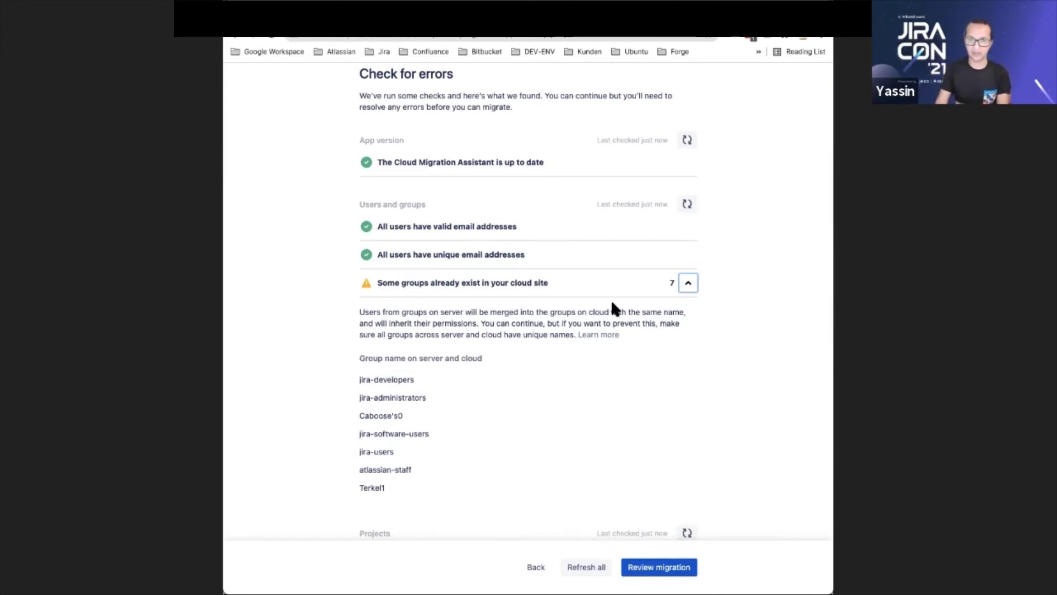
pyautogui.click(370, 384)
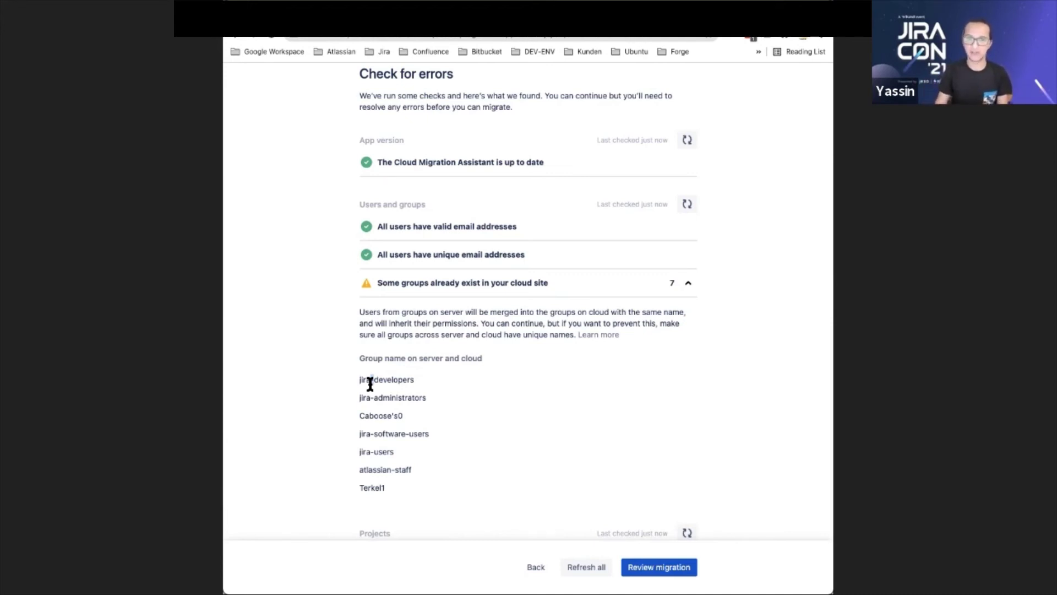
pyautogui.click(688, 282)
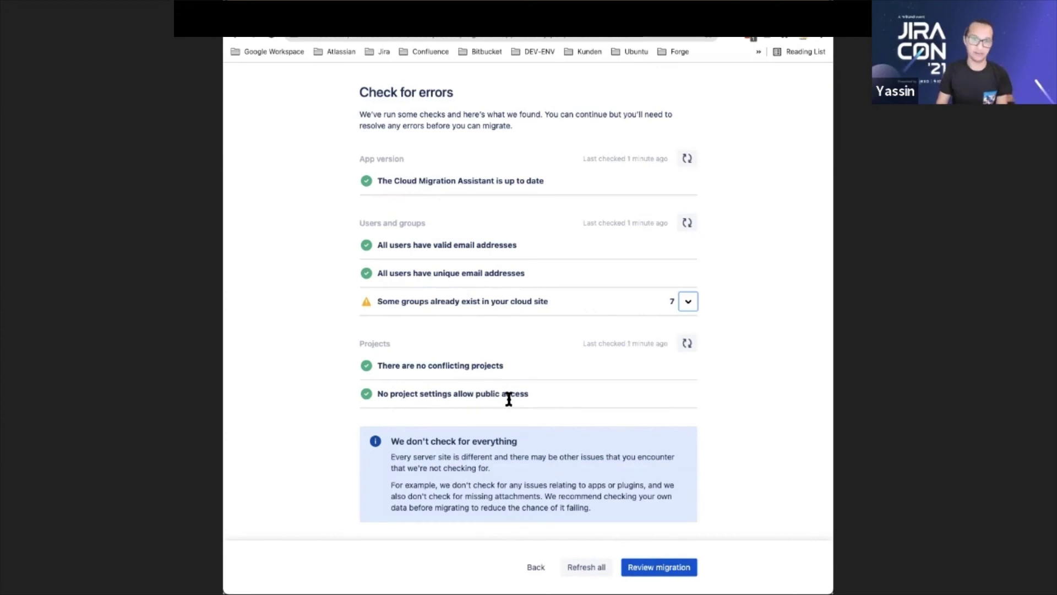
# Step: Review and run Jira Con Migration 2021, then follow its progress details to completion
pyautogui.click(648, 567)
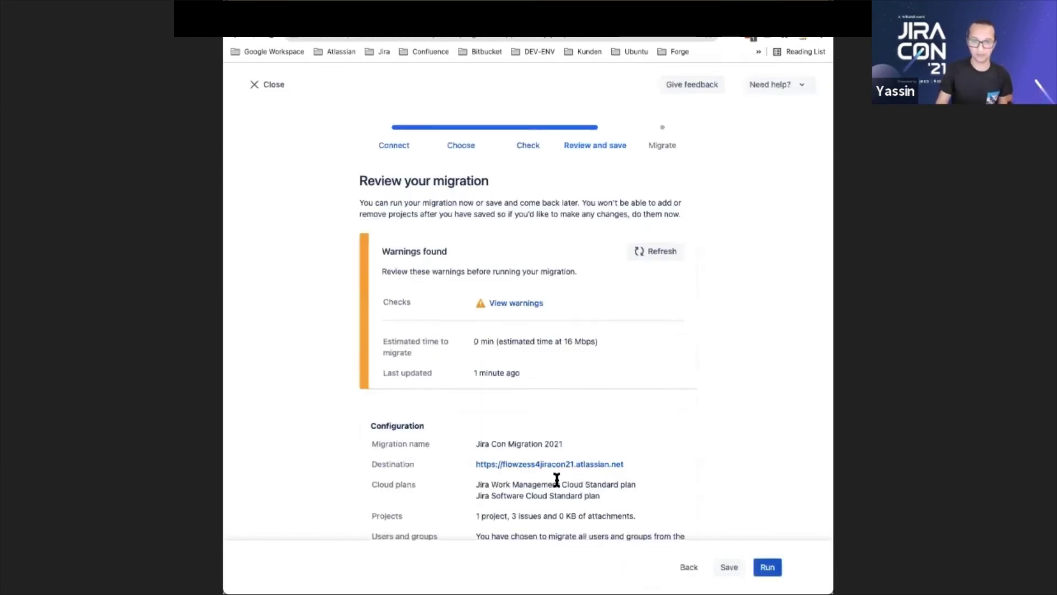
pyautogui.scroll(-5, 629, 485)
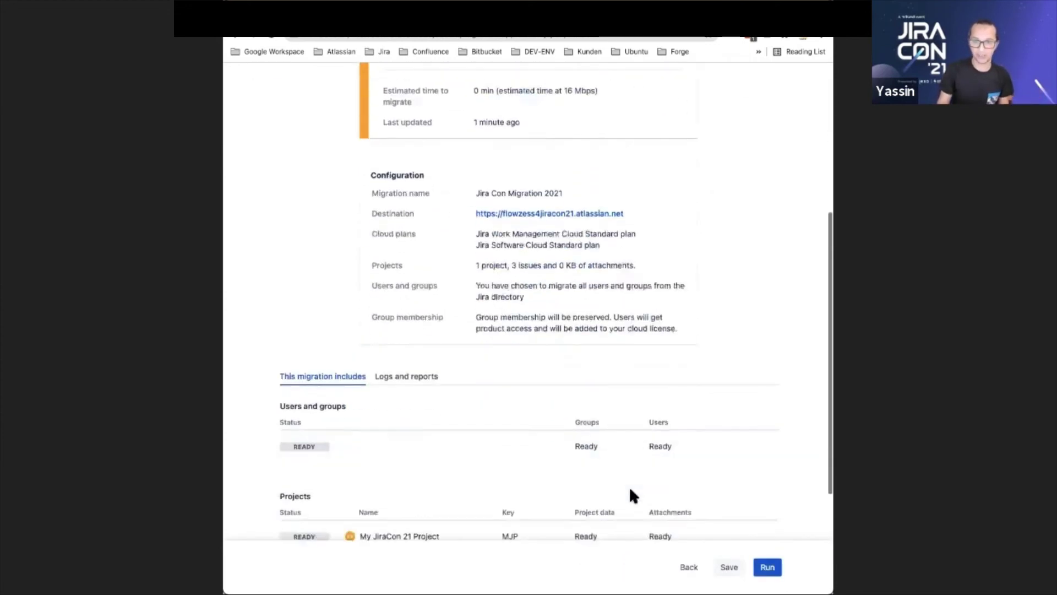
pyautogui.click(767, 567)
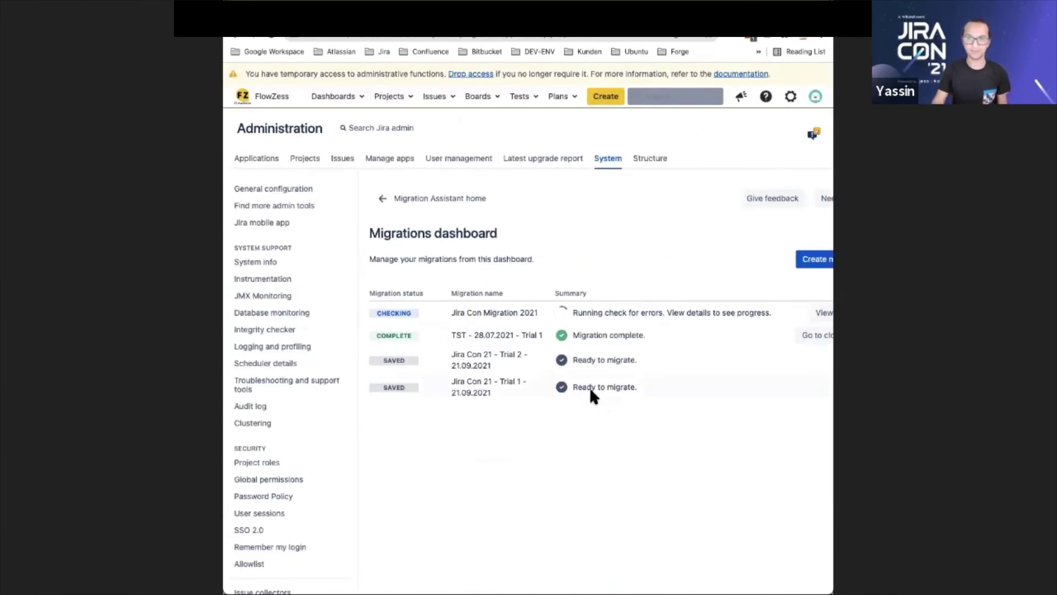
pyautogui.click(816, 314)
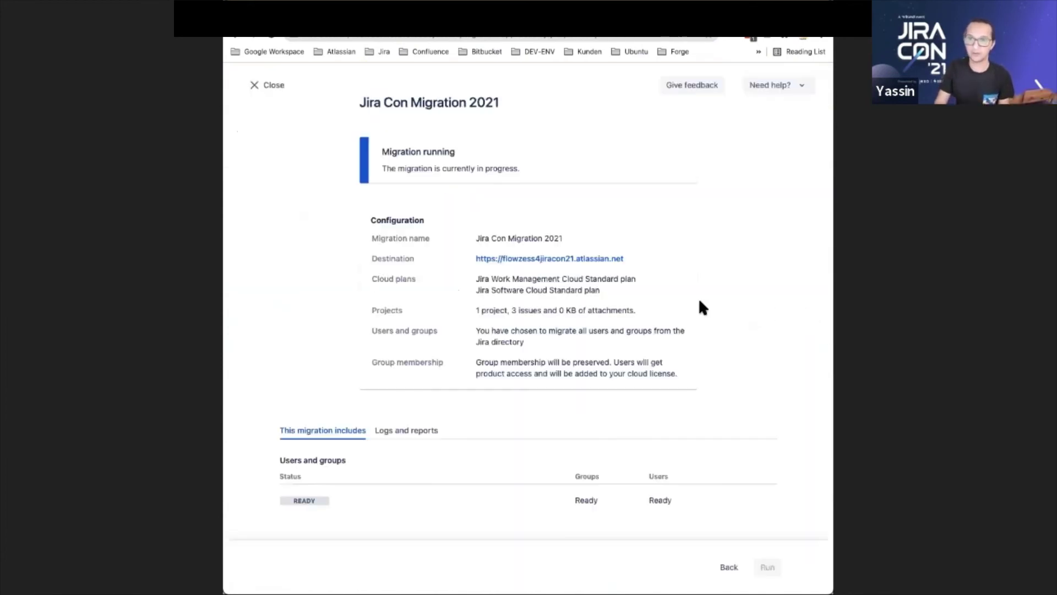
pyautogui.scroll(-2, 401, 324)
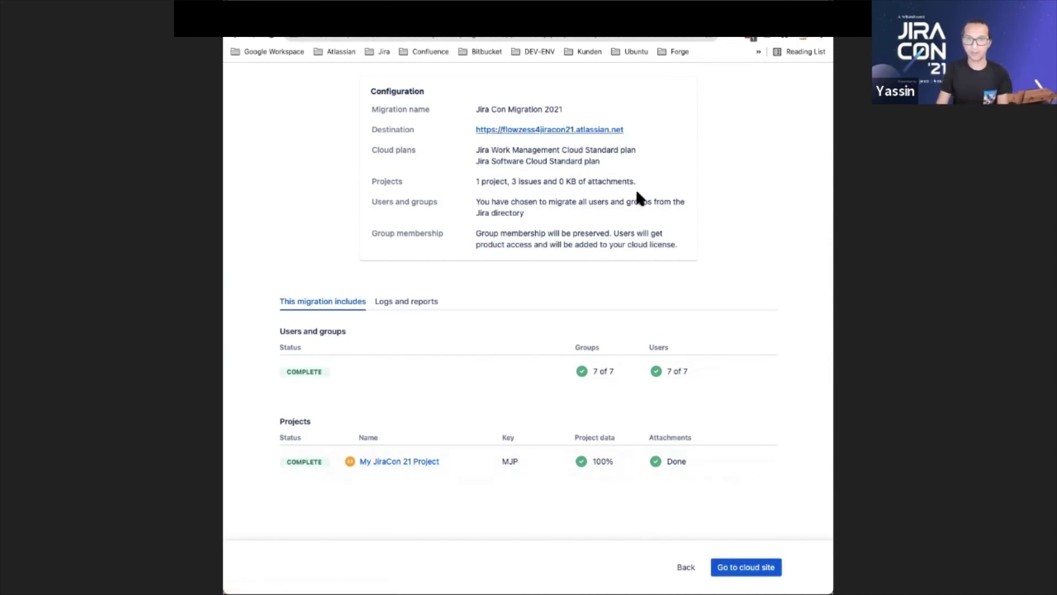
# Step: Open the migrated My JiraCon 21 Project board on the cloud site from the refreshed Projects list
pyautogui.click(549, 129)
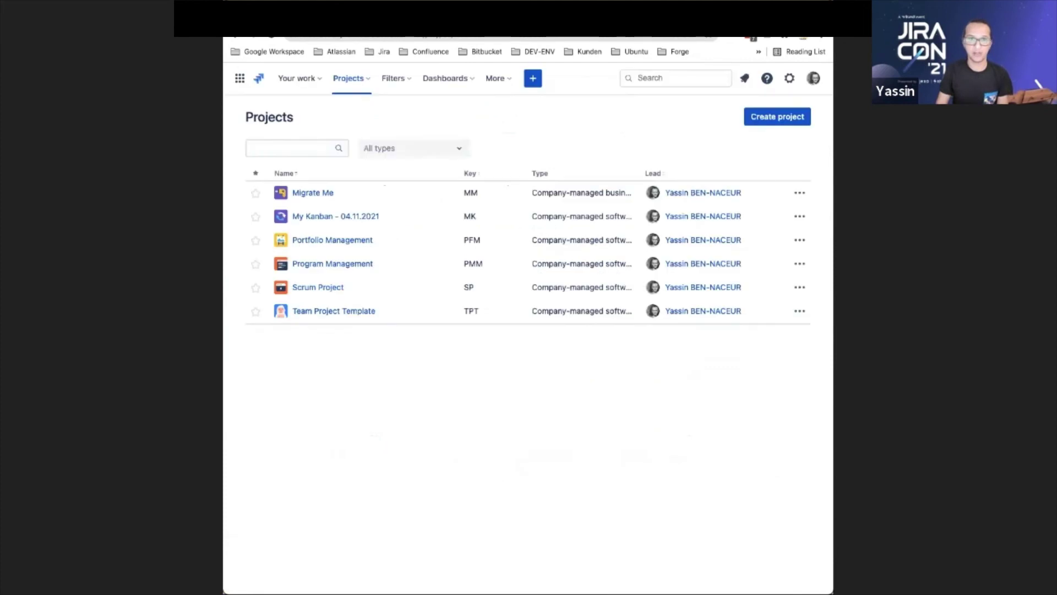
pyautogui.click(272, 41)
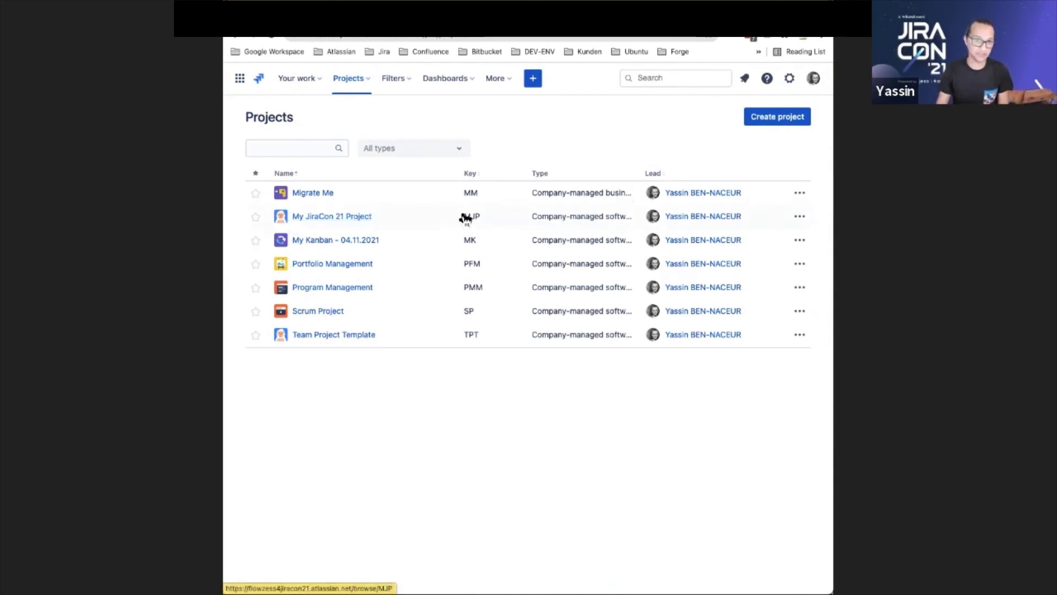
pyautogui.click(347, 216)
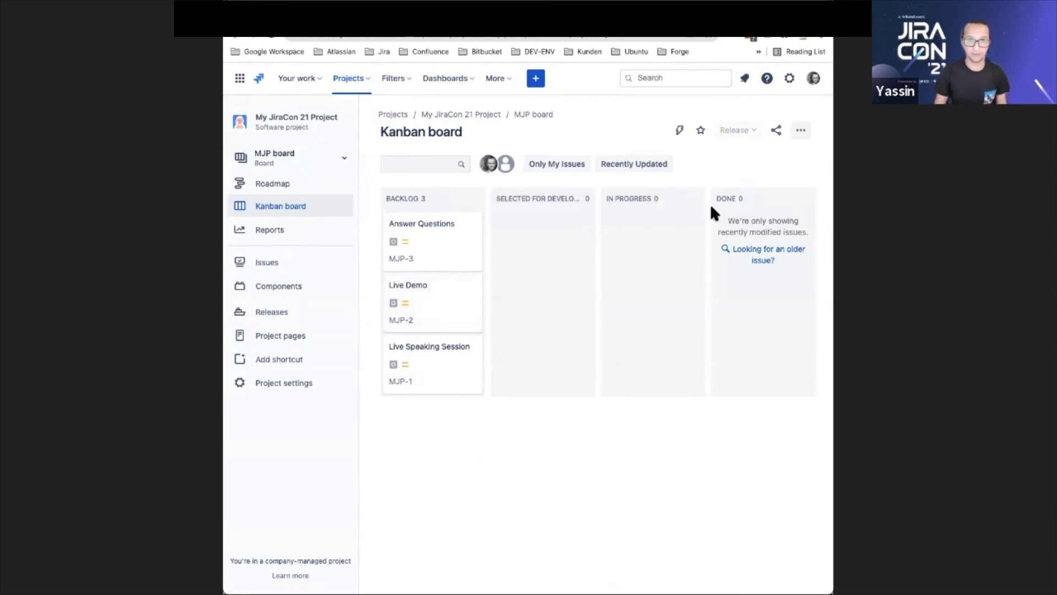
# Step: Inspect the Answer Questions issue MJP-3, then return to the server's MJP Kanban board for comparison
pyautogui.click(453, 249)
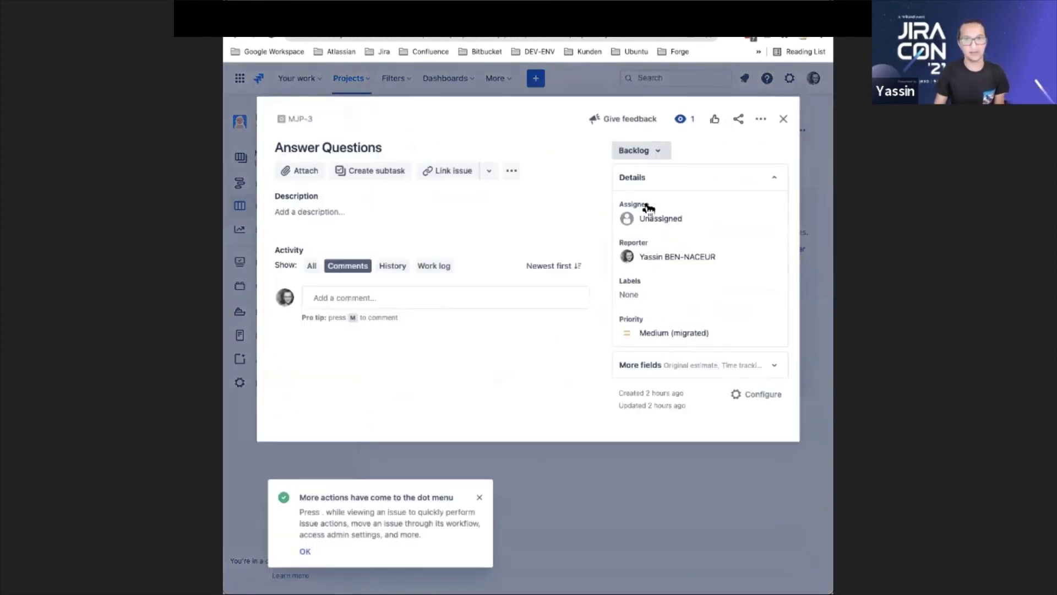
pyautogui.click(784, 124)
pyautogui.hotkey('ctrl', 'Tab')
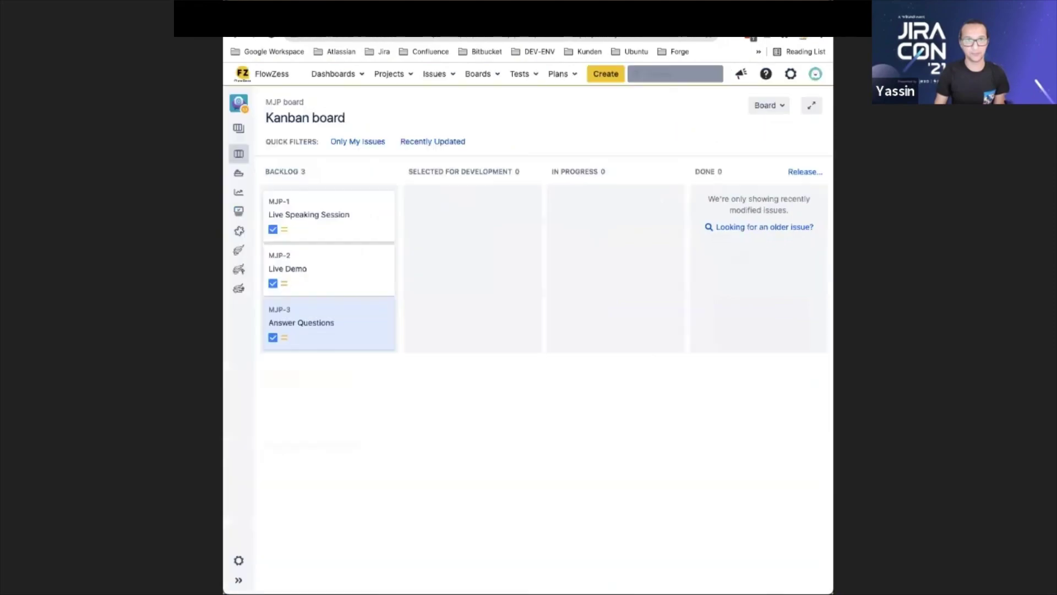